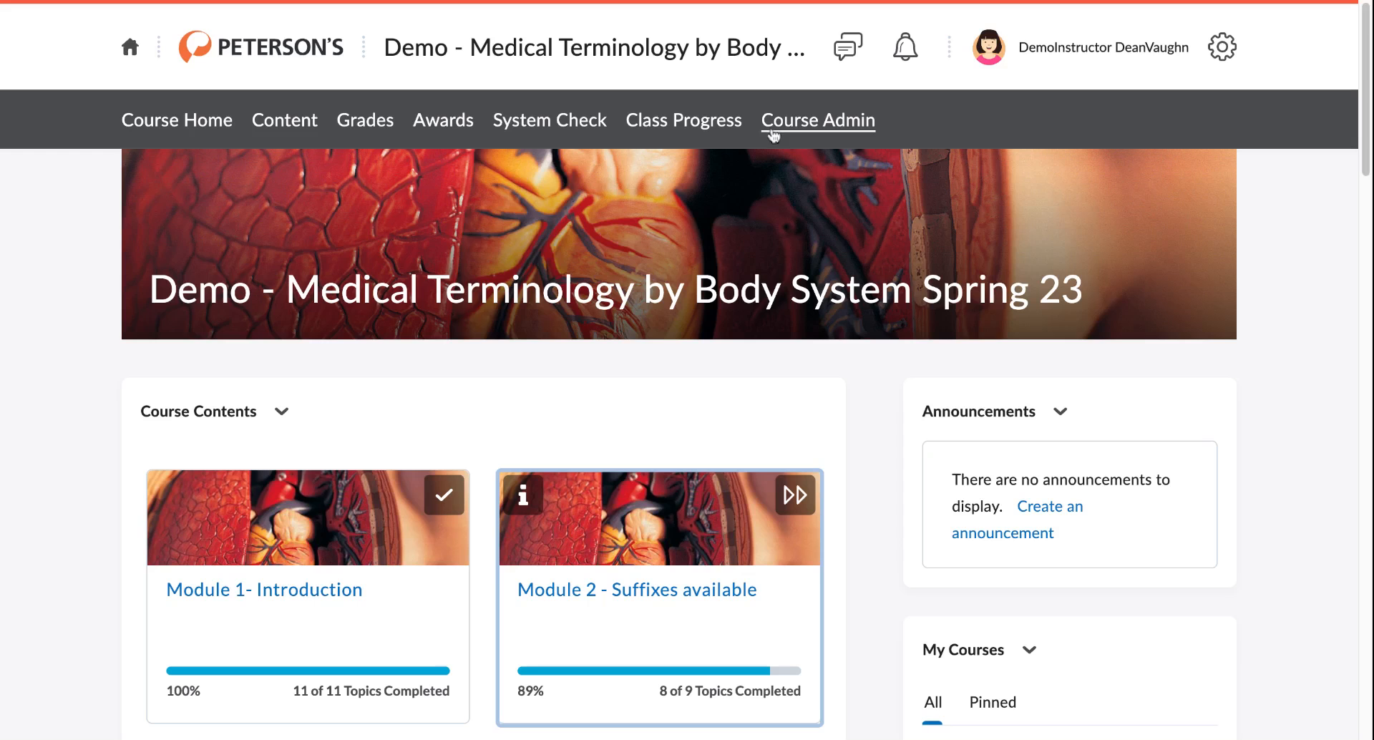
Step: Open the "Medical Terminology: Universal Elements" quiz for editing from the course's list of quizzes
left_click(773, 136)
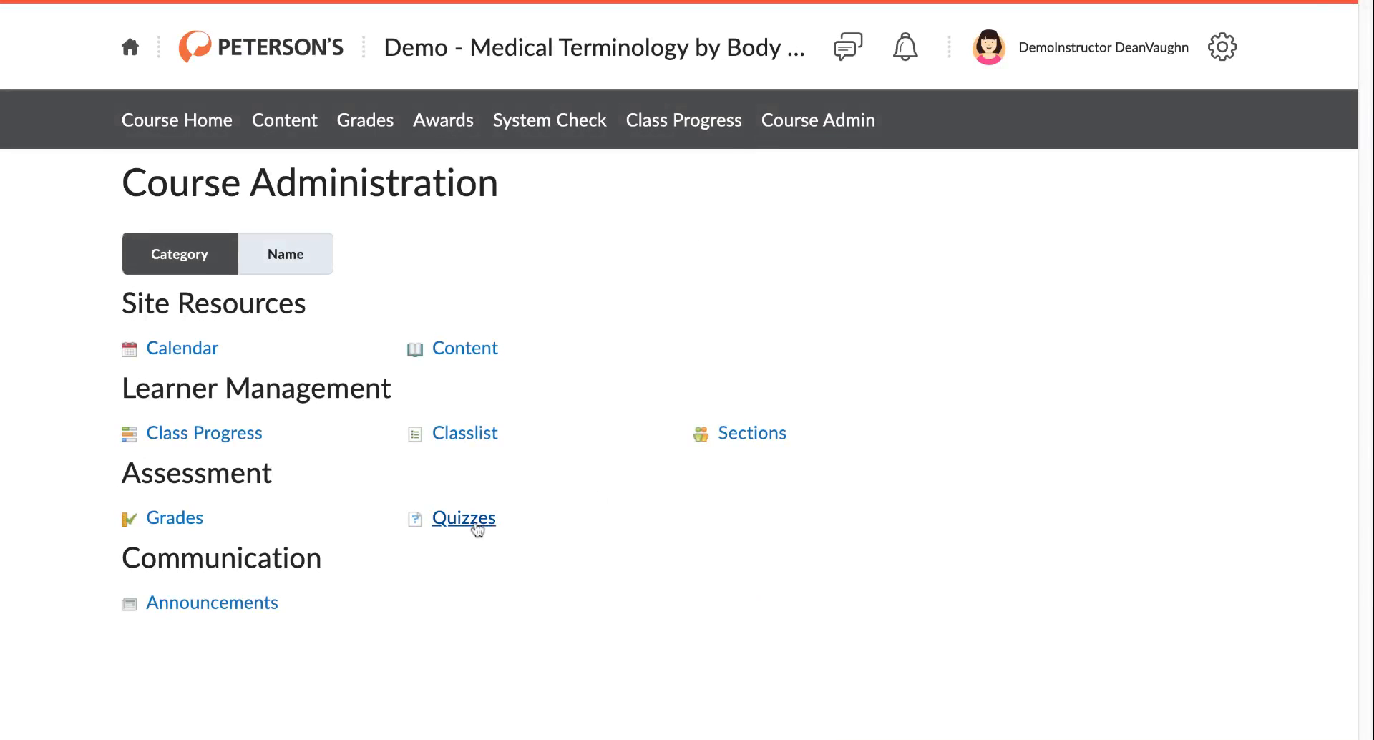
left_click(478, 528)
scroll(531, 452, "down", 3)
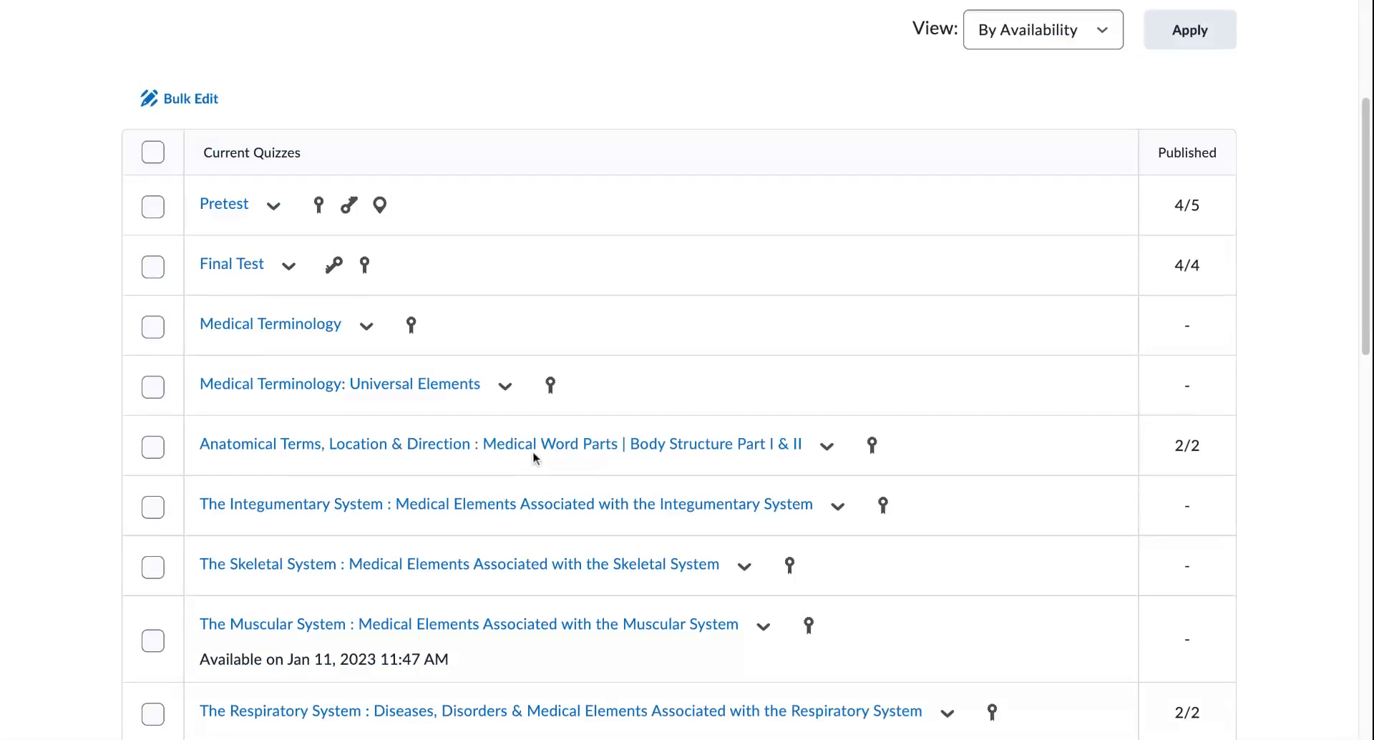
scroll(533, 451, "down", 5)
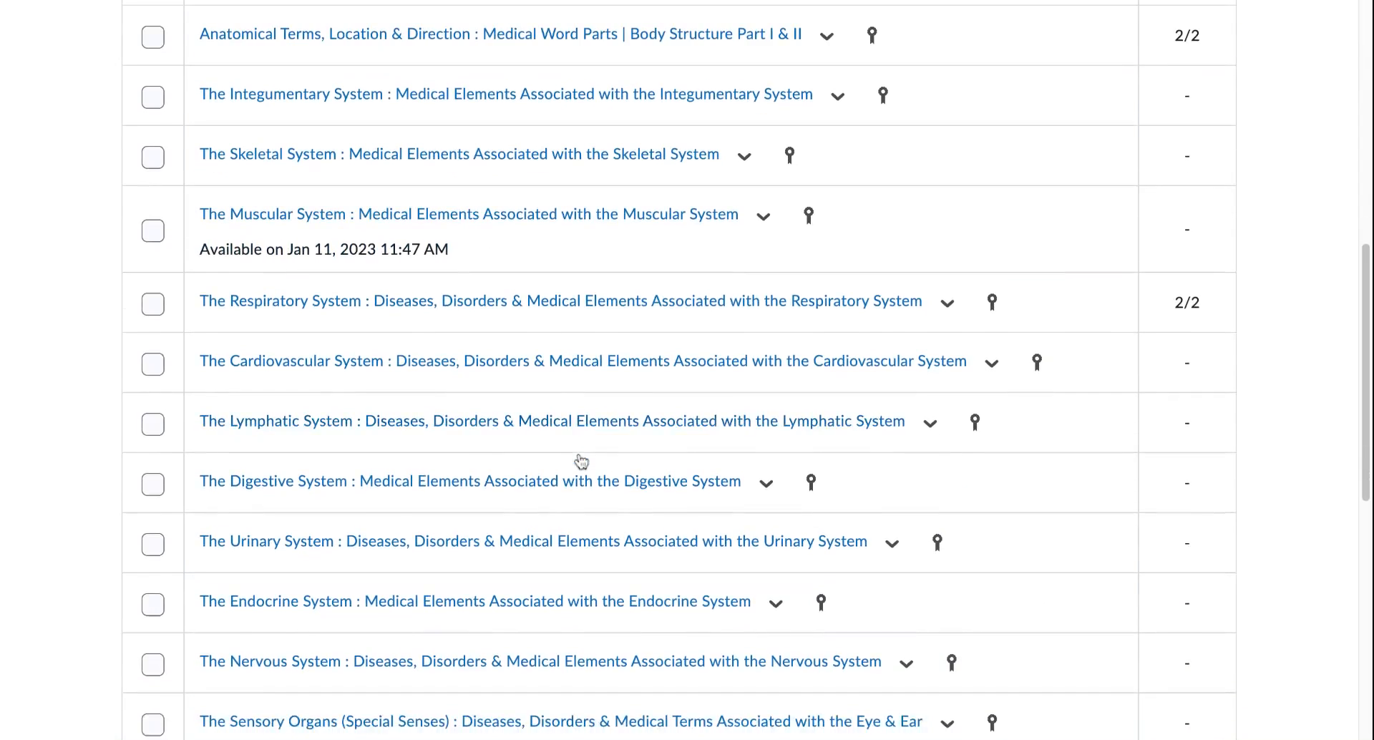
scroll(581, 460, "down", 3)
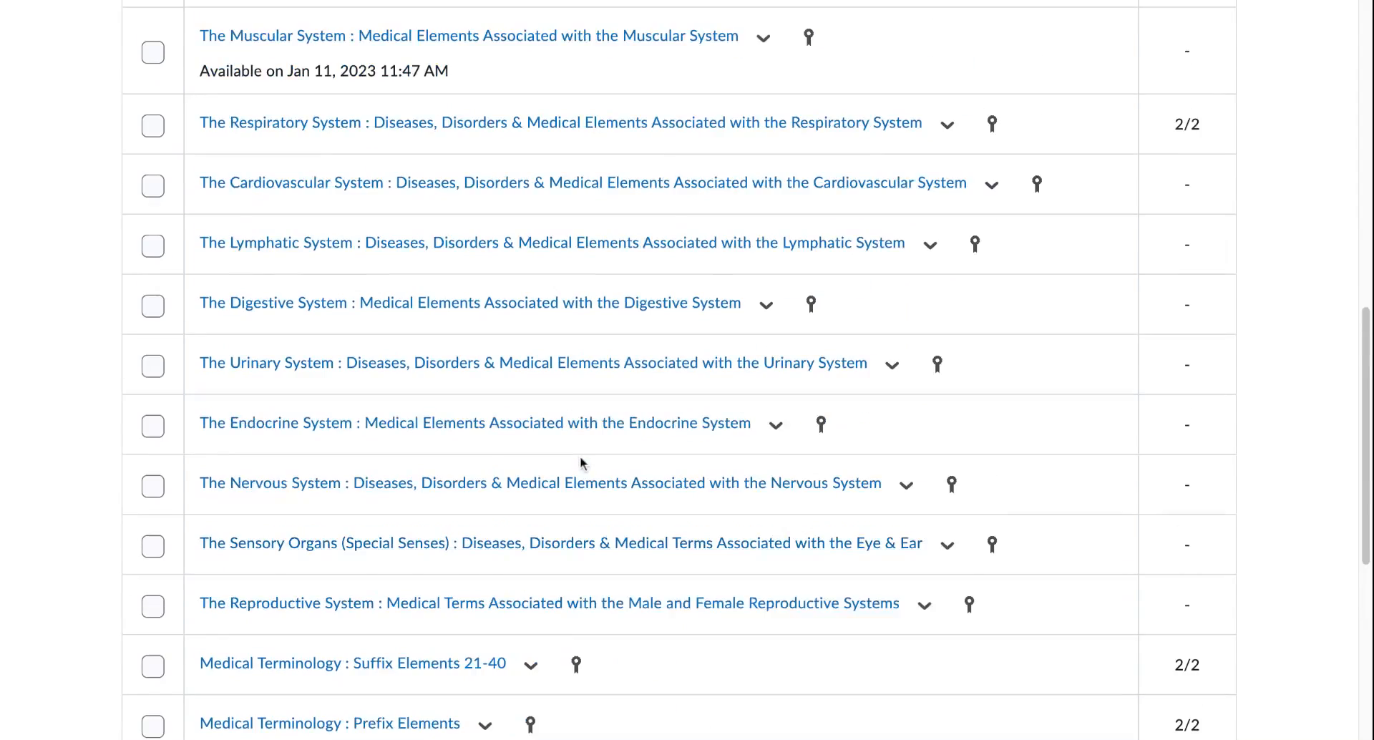
scroll(581, 461, "up", 4)
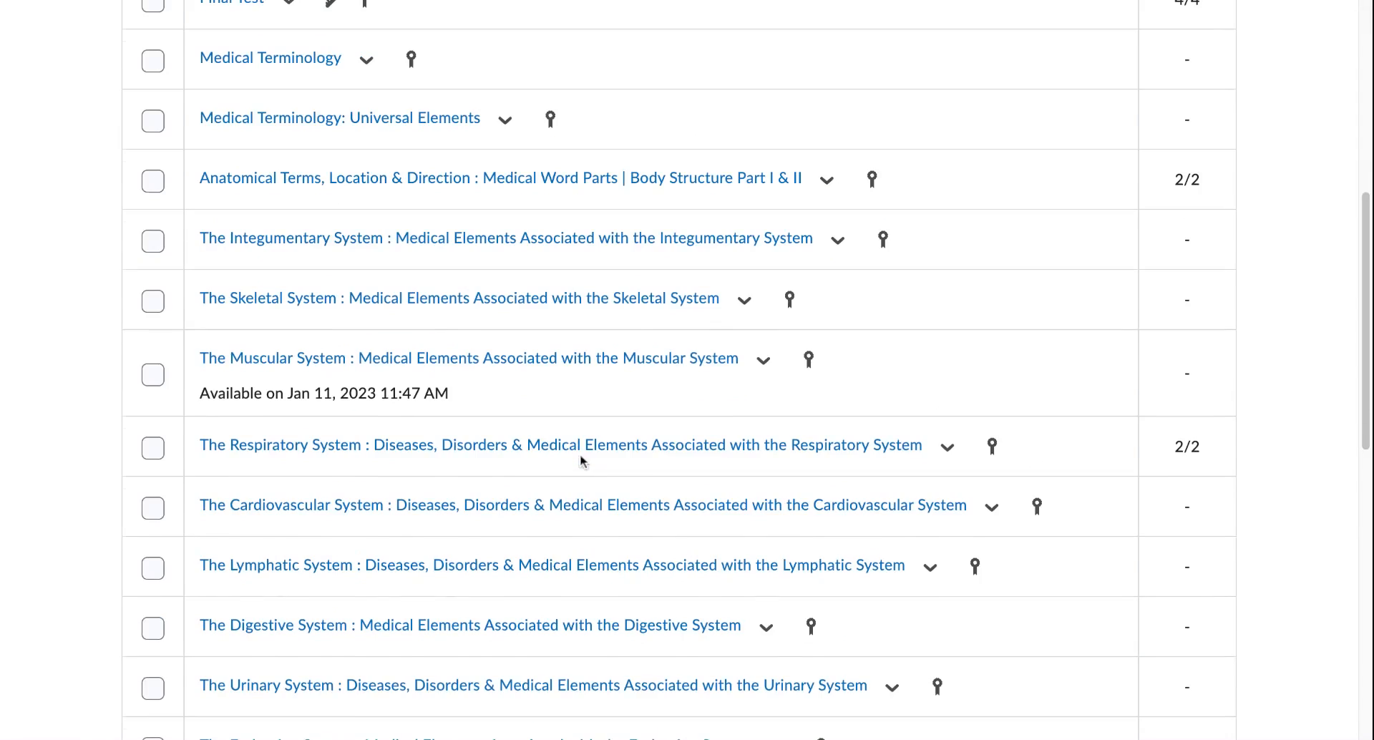
scroll(579, 454, "up", 1)
left_click(504, 160)
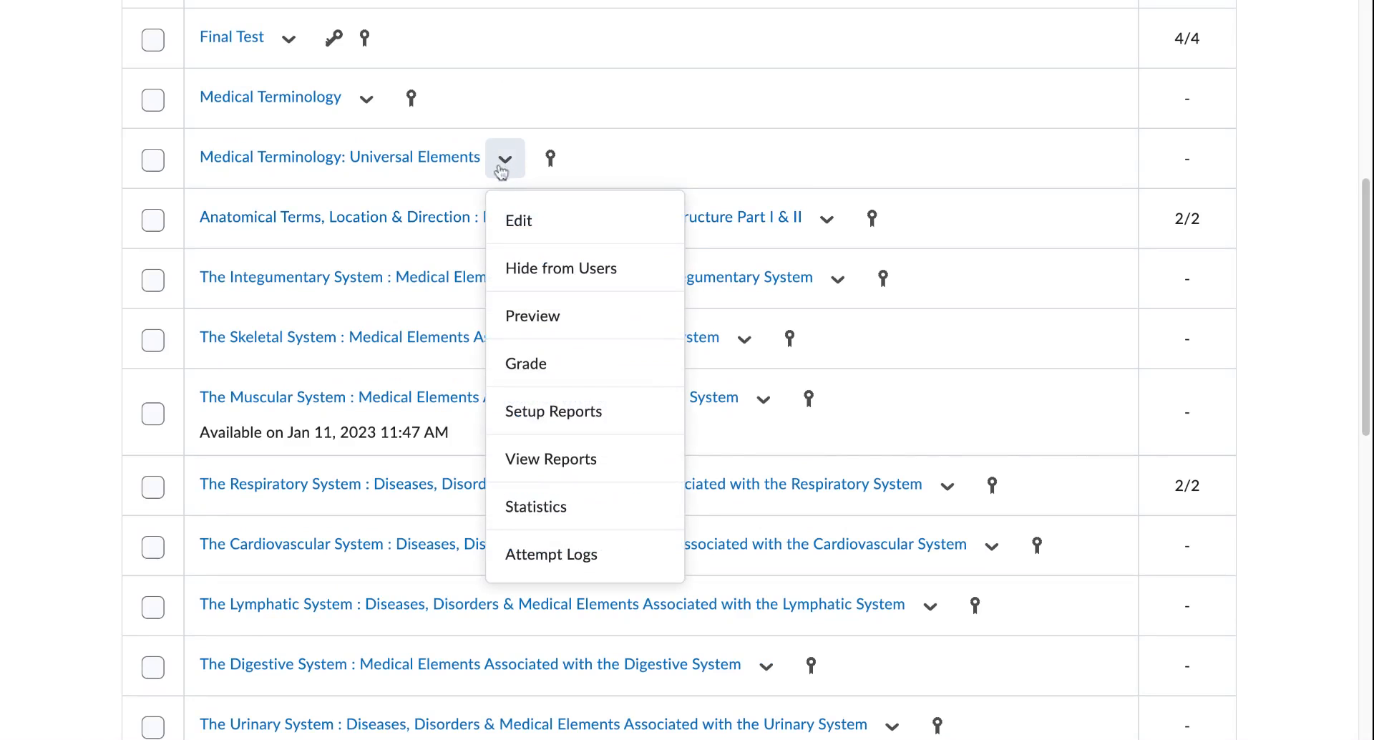
left_click(554, 238)
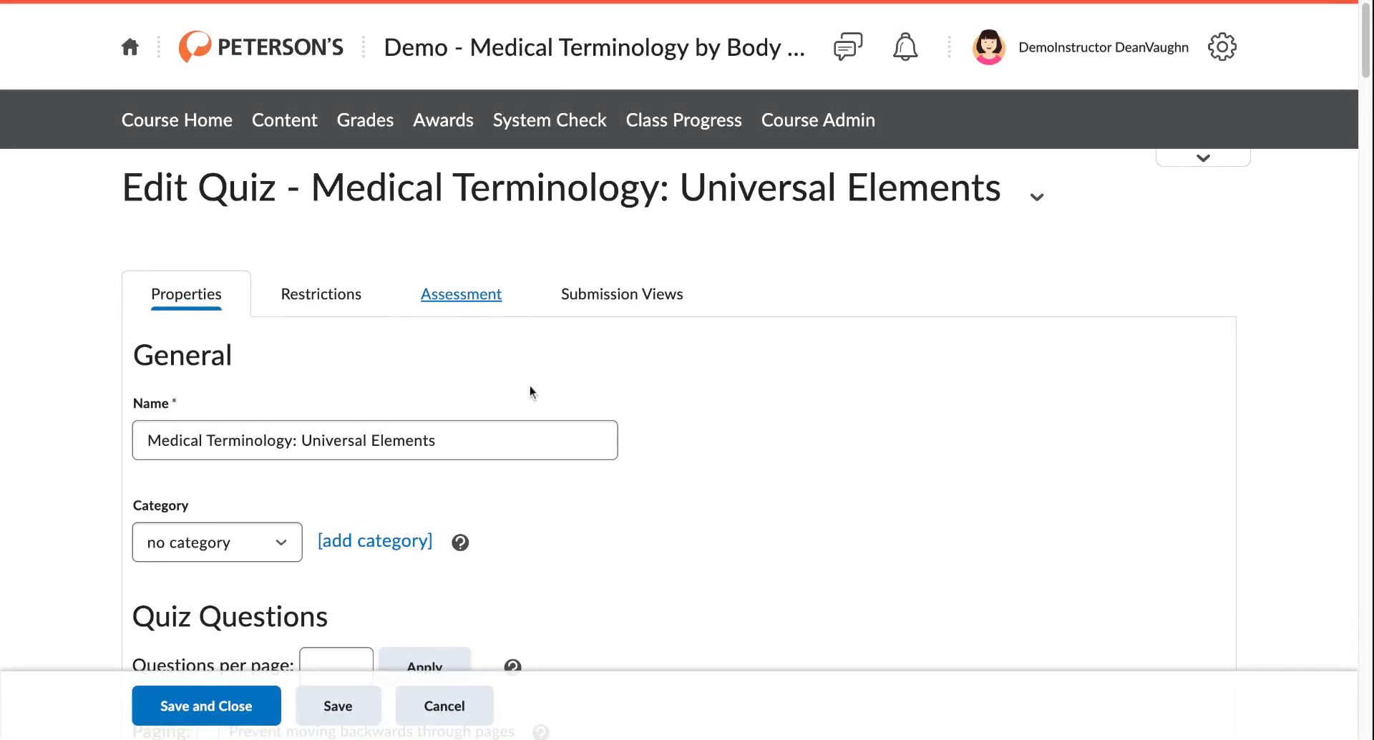
Step: In the quiz's assessment settings, read the Automatically Publish Evaluation help and enable auto-publishing of attempt results immediately upon completion
scroll(541, 386, "down", 2)
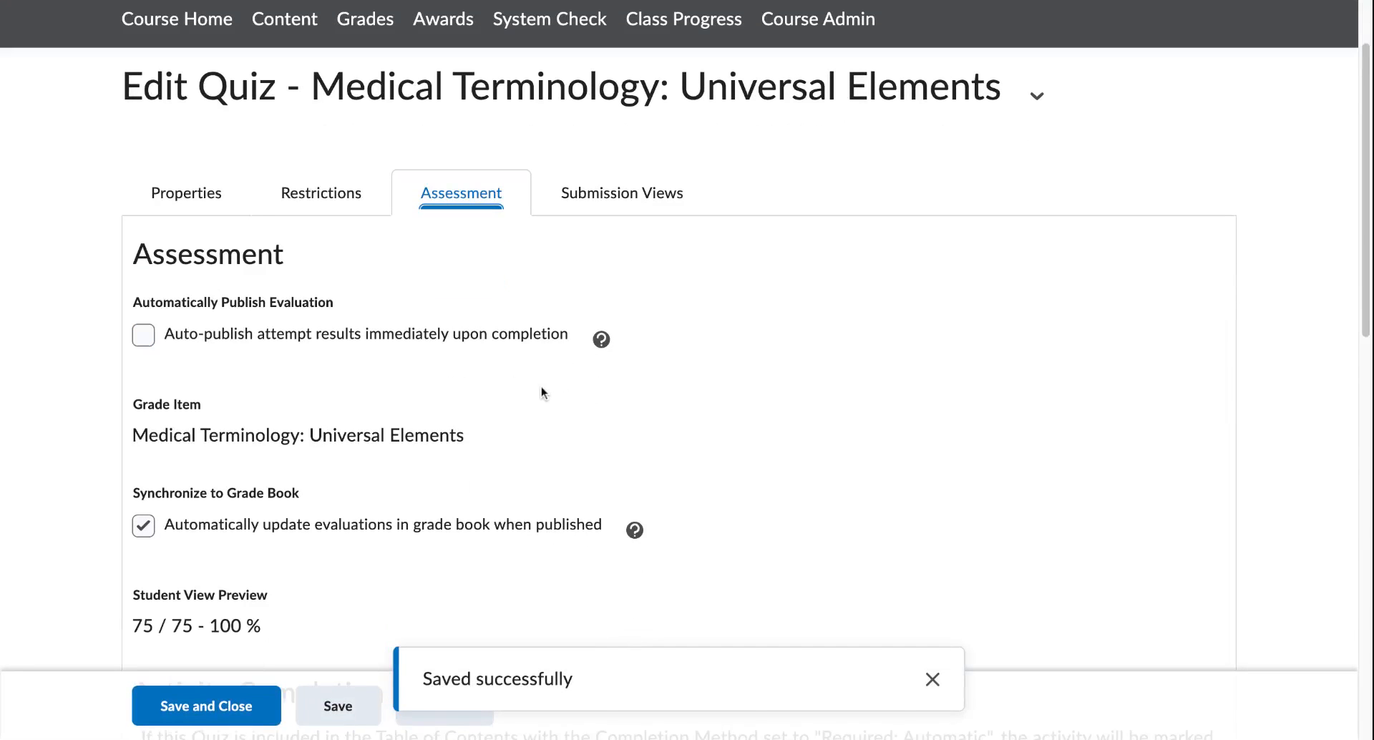
scroll(541, 386, "down", 12)
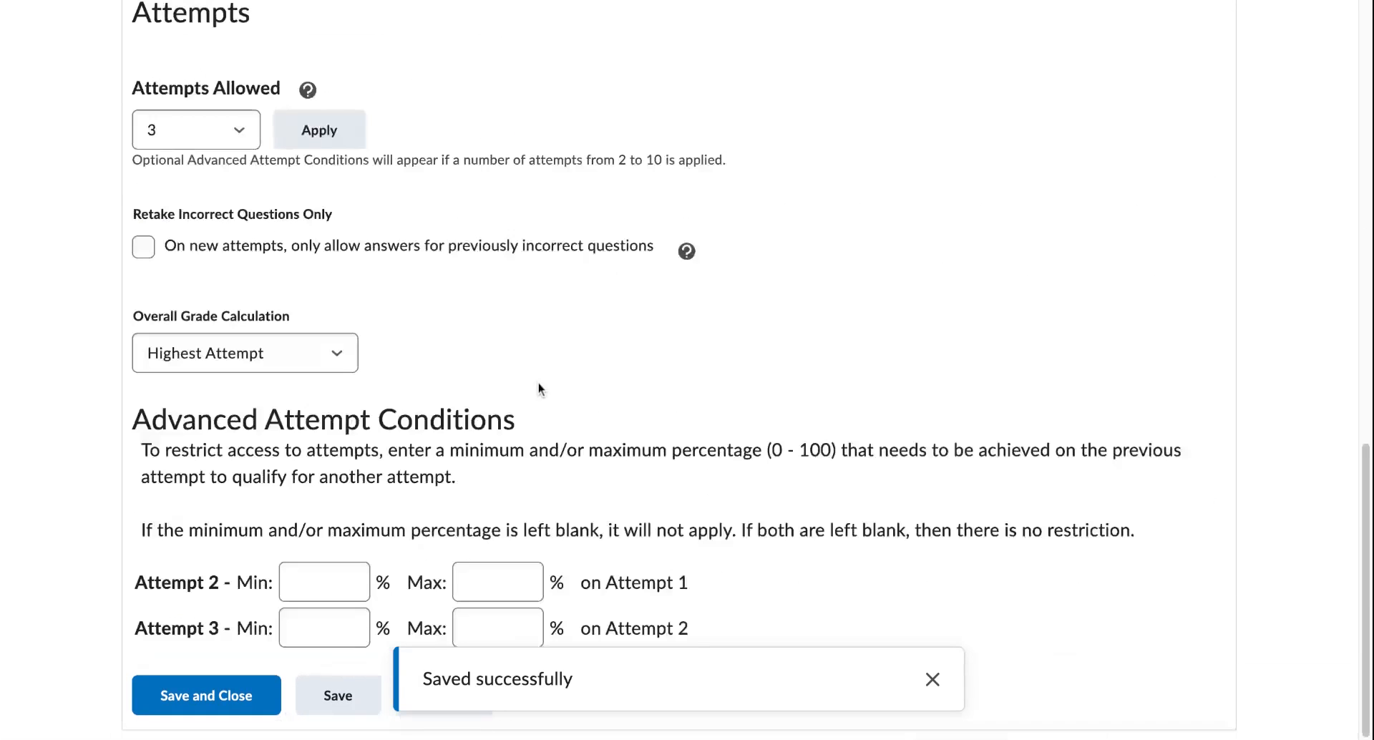
scroll(541, 382, "up", 14)
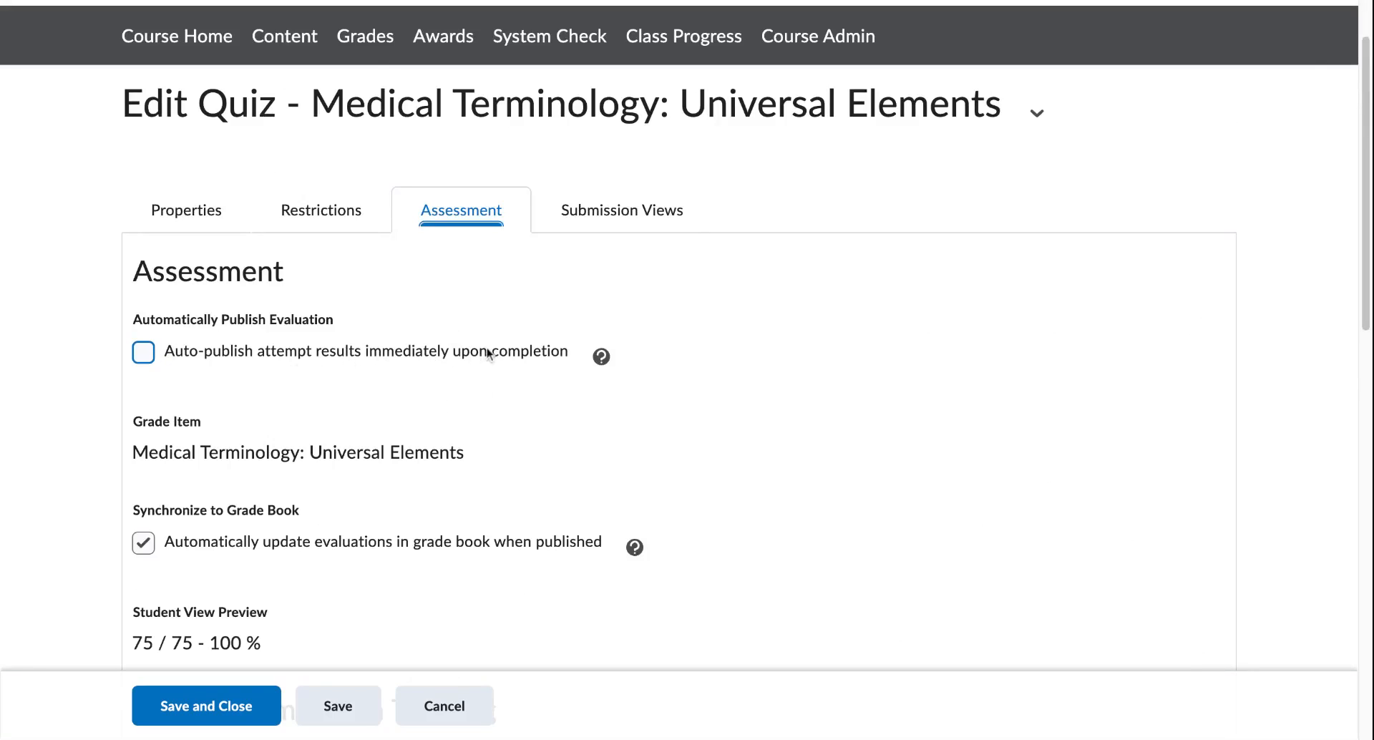
left_click(600, 358)
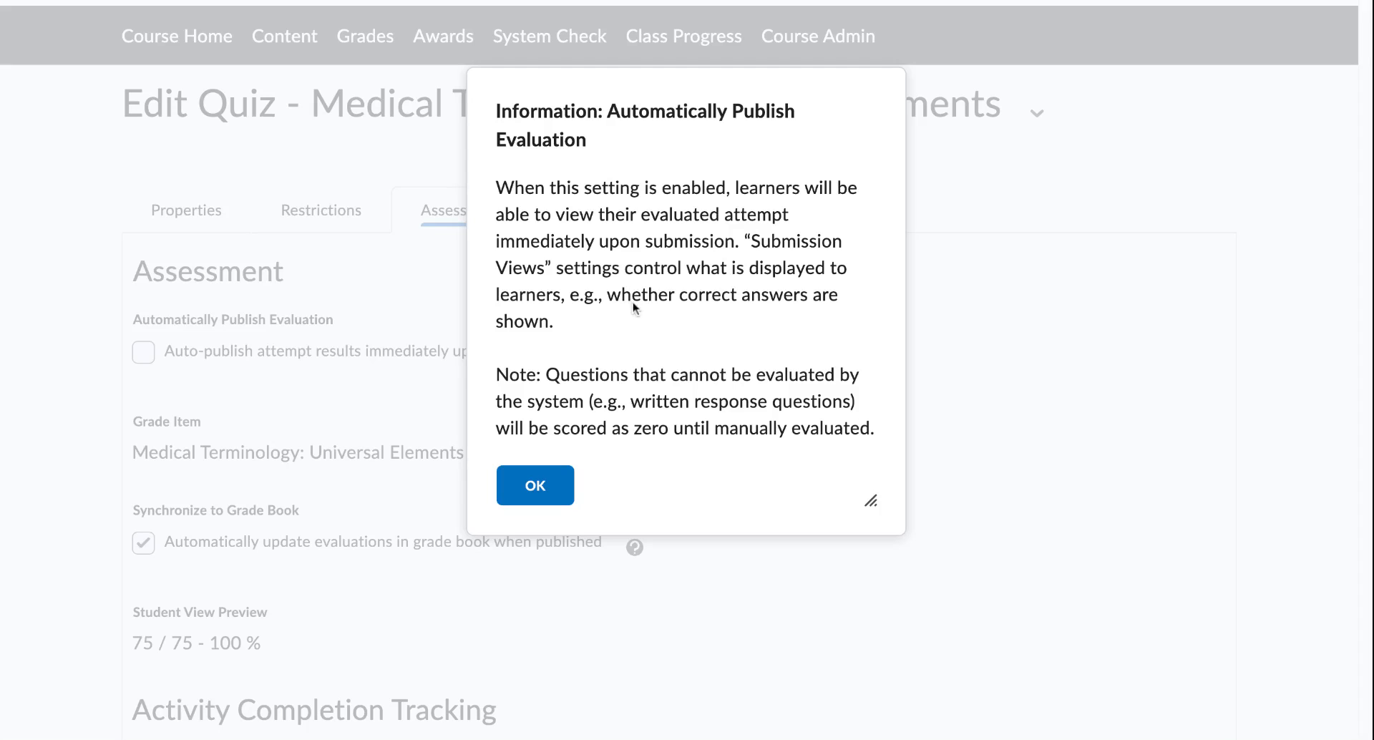
left_click(538, 483)
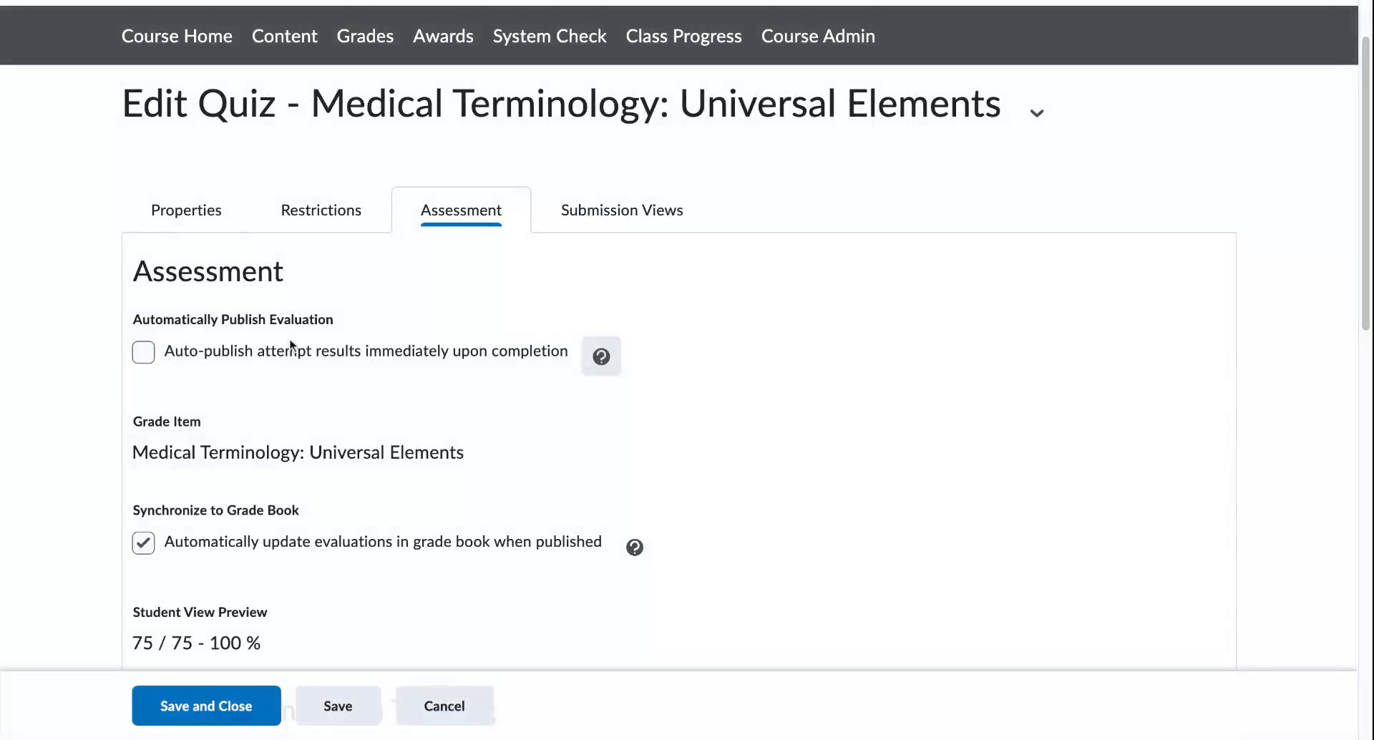
left_click(142, 354)
Step: Examine the help on Synchronize to Grade Book and the Student View Preview of the quiz score
scroll(389, 422, "down", 3)
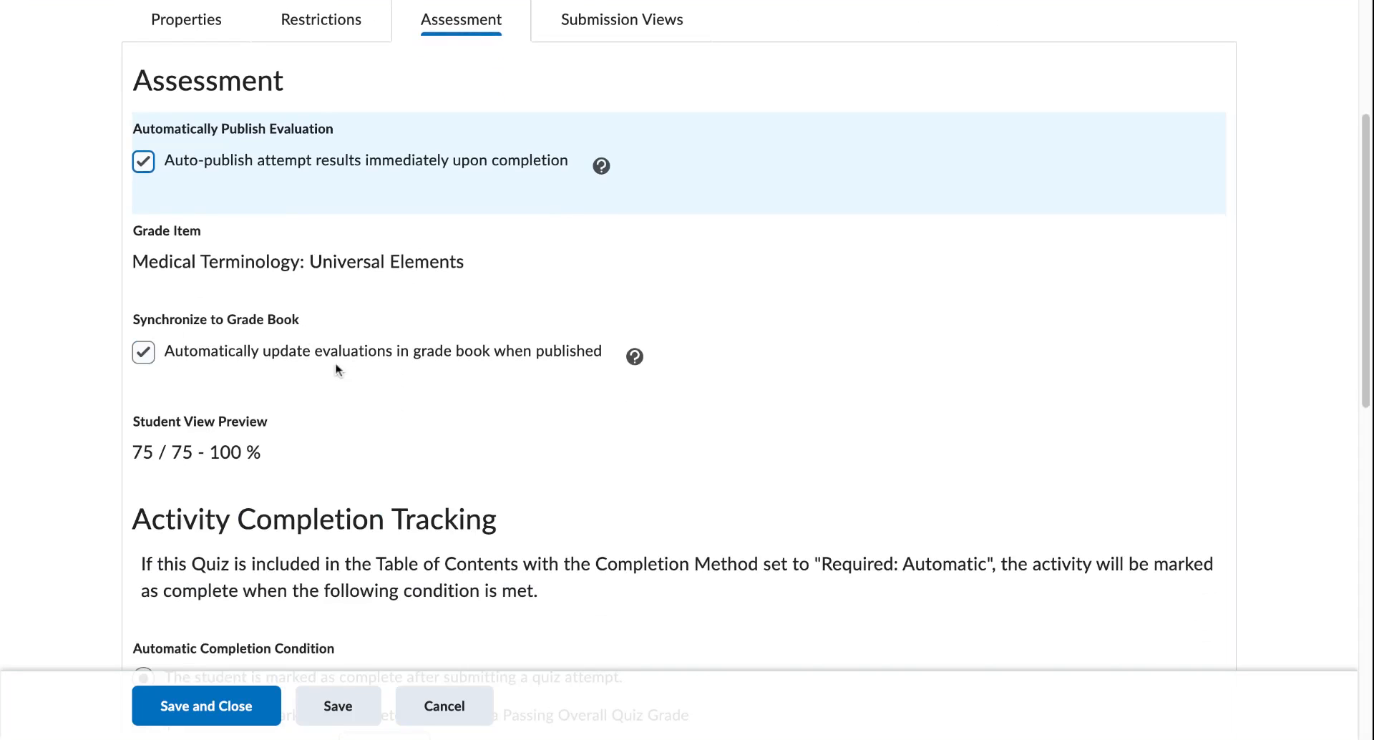
left_click(635, 355)
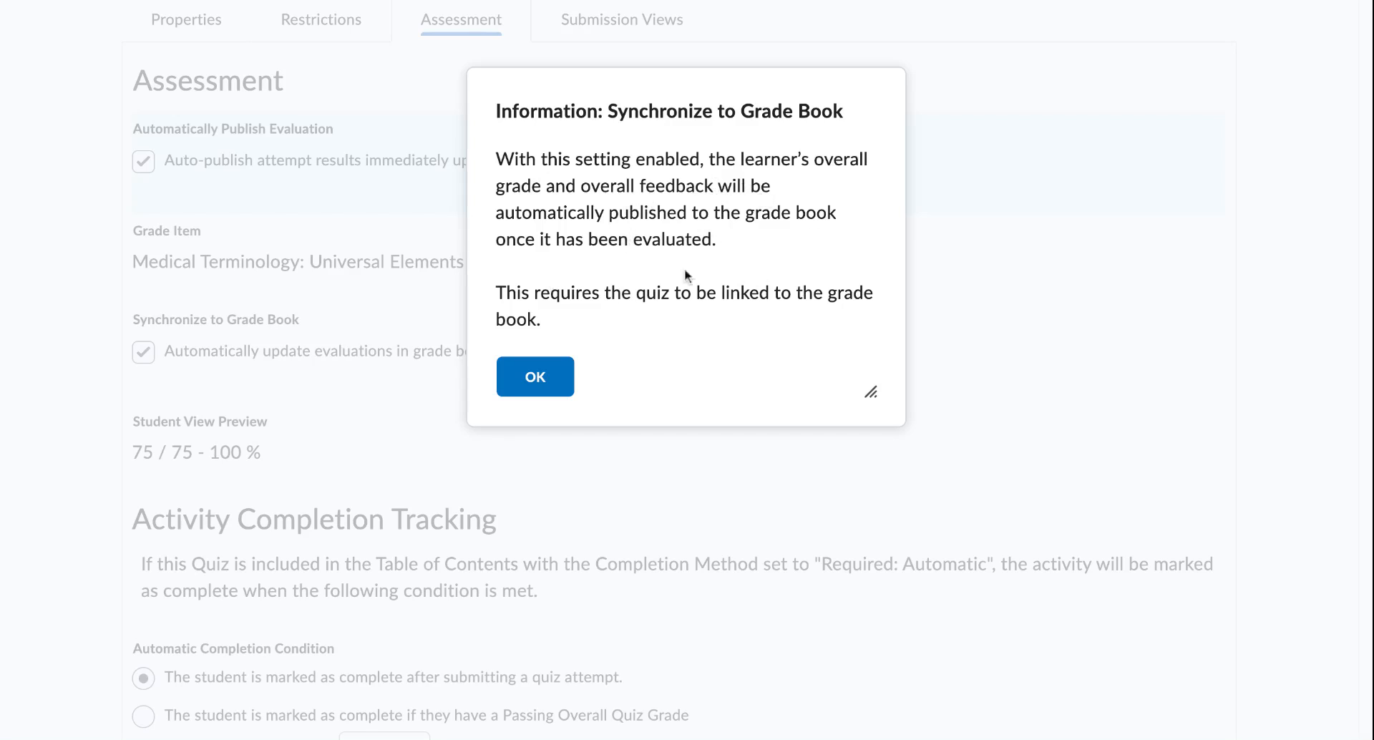
left_click(544, 395)
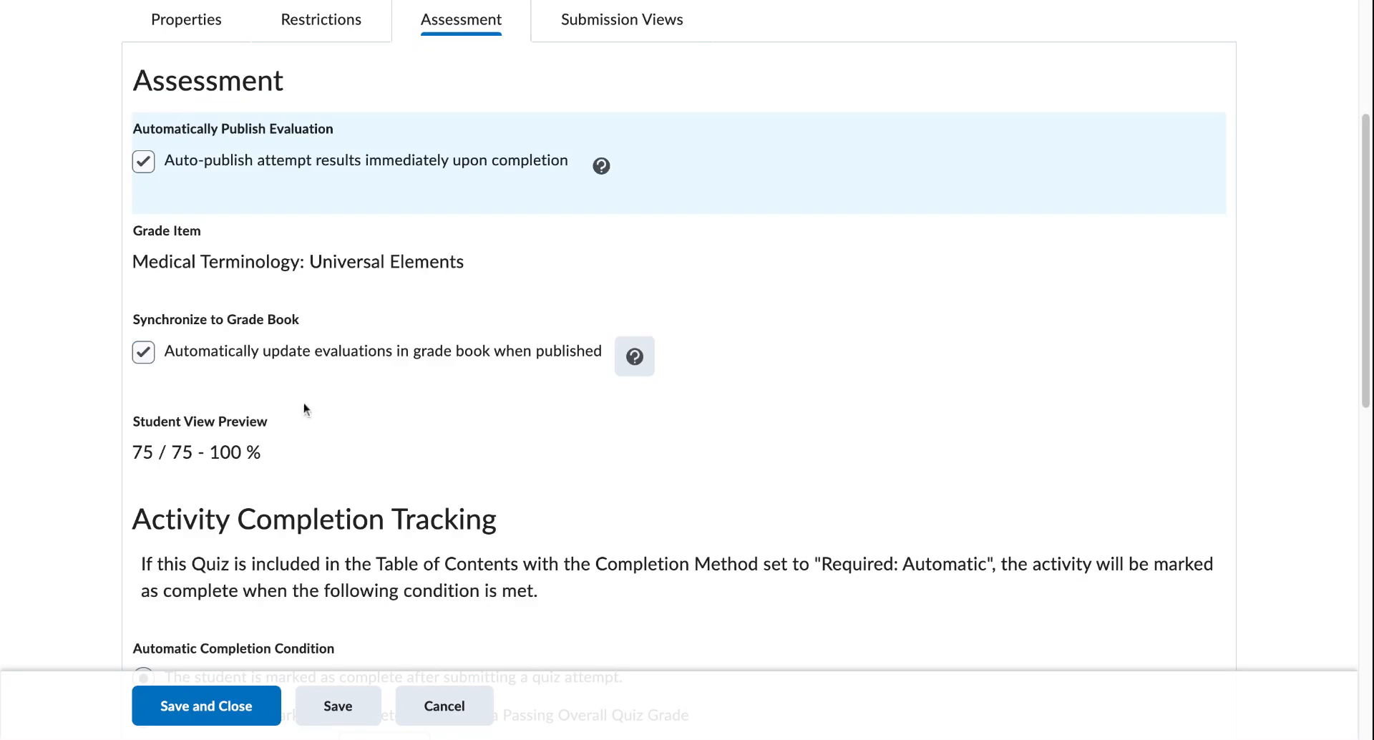
scroll(366, 411, "down", 3)
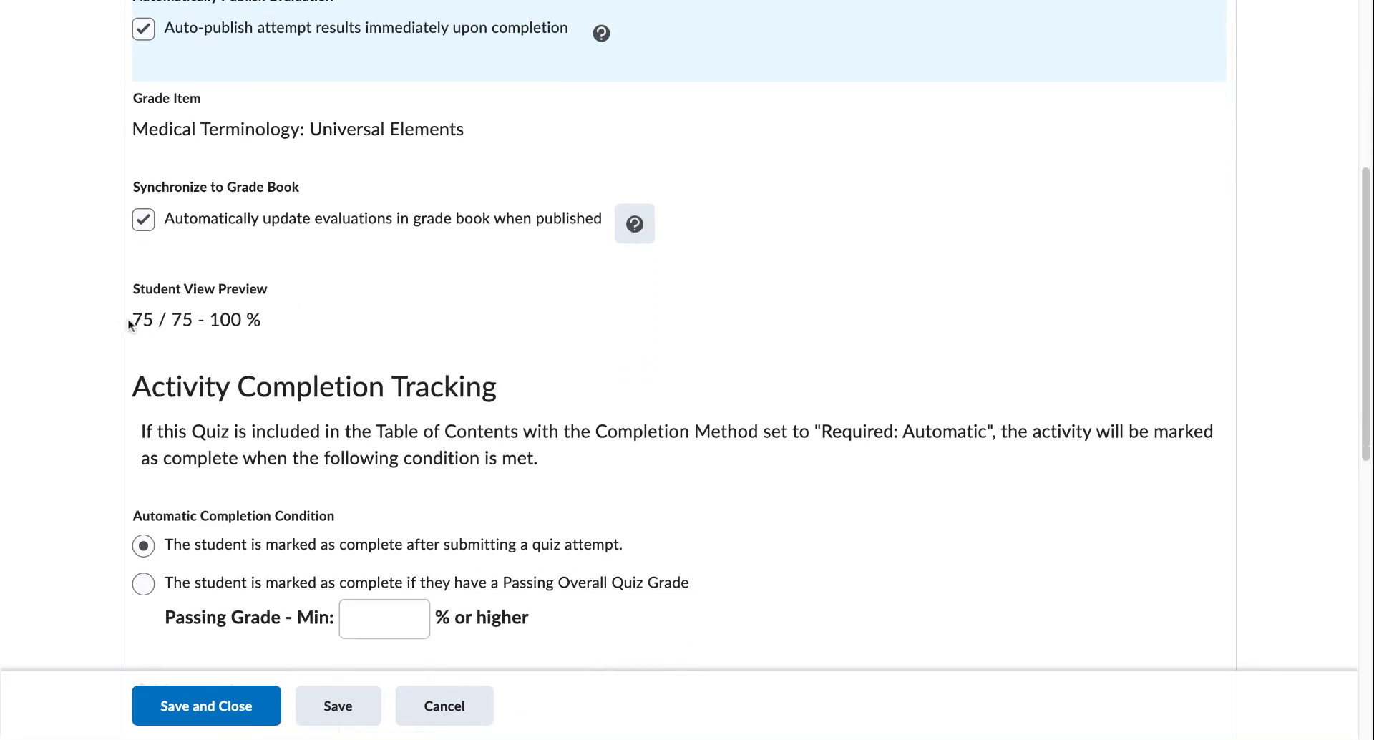
left_click_drag(127, 318, 267, 323)
left_click(268, 323)
scroll(344, 358, "down", 1)
scroll(344, 358, "down", 2)
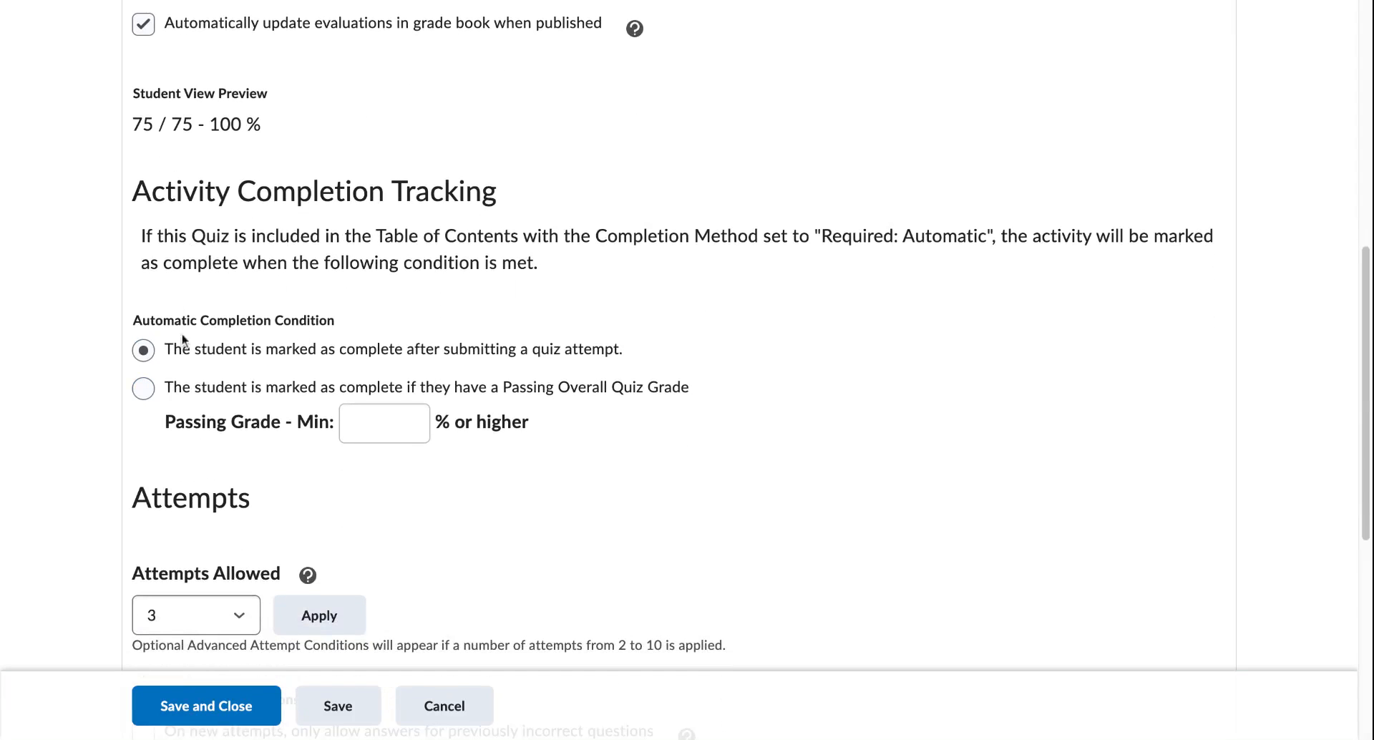
Step: Set the automatic completion condition to a Passing Overall Quiz Grade with a minimum of 60%
scroll(173, 348, "down", 1)
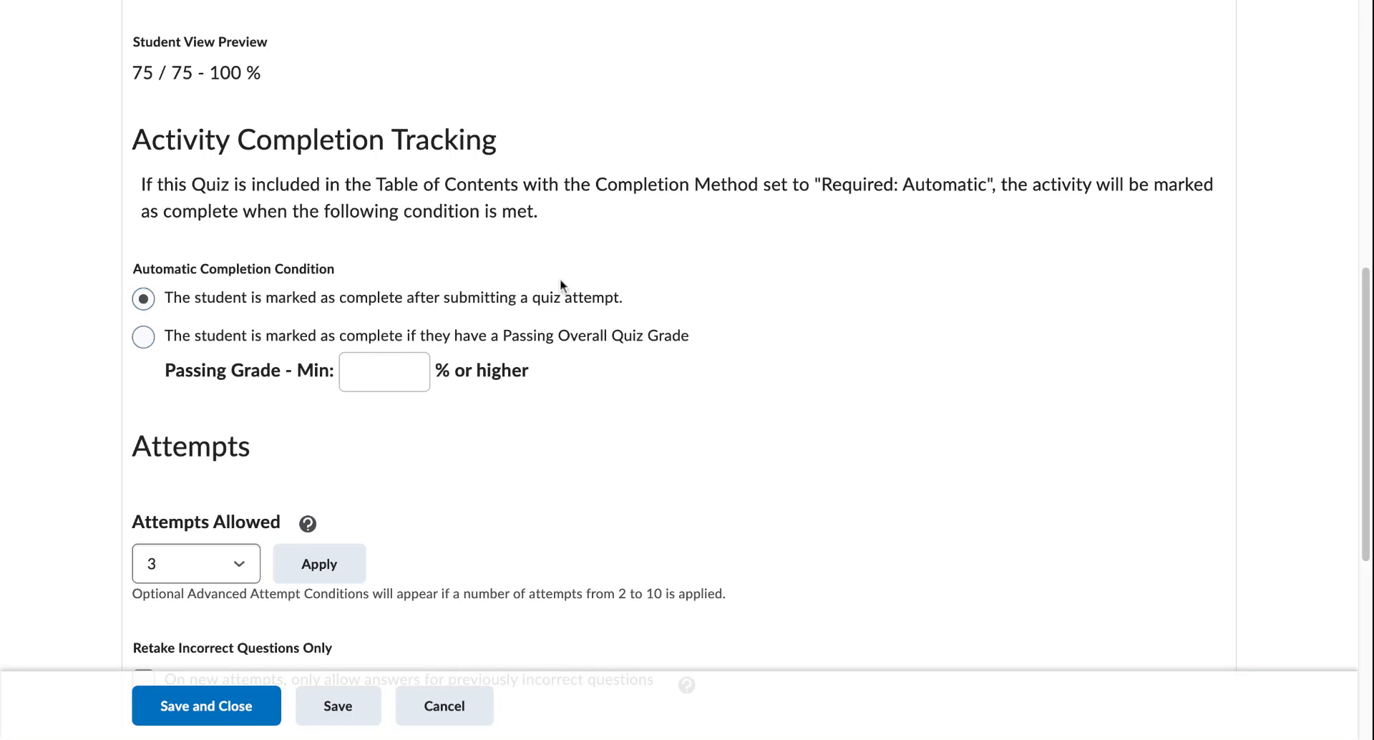
left_click(143, 337)
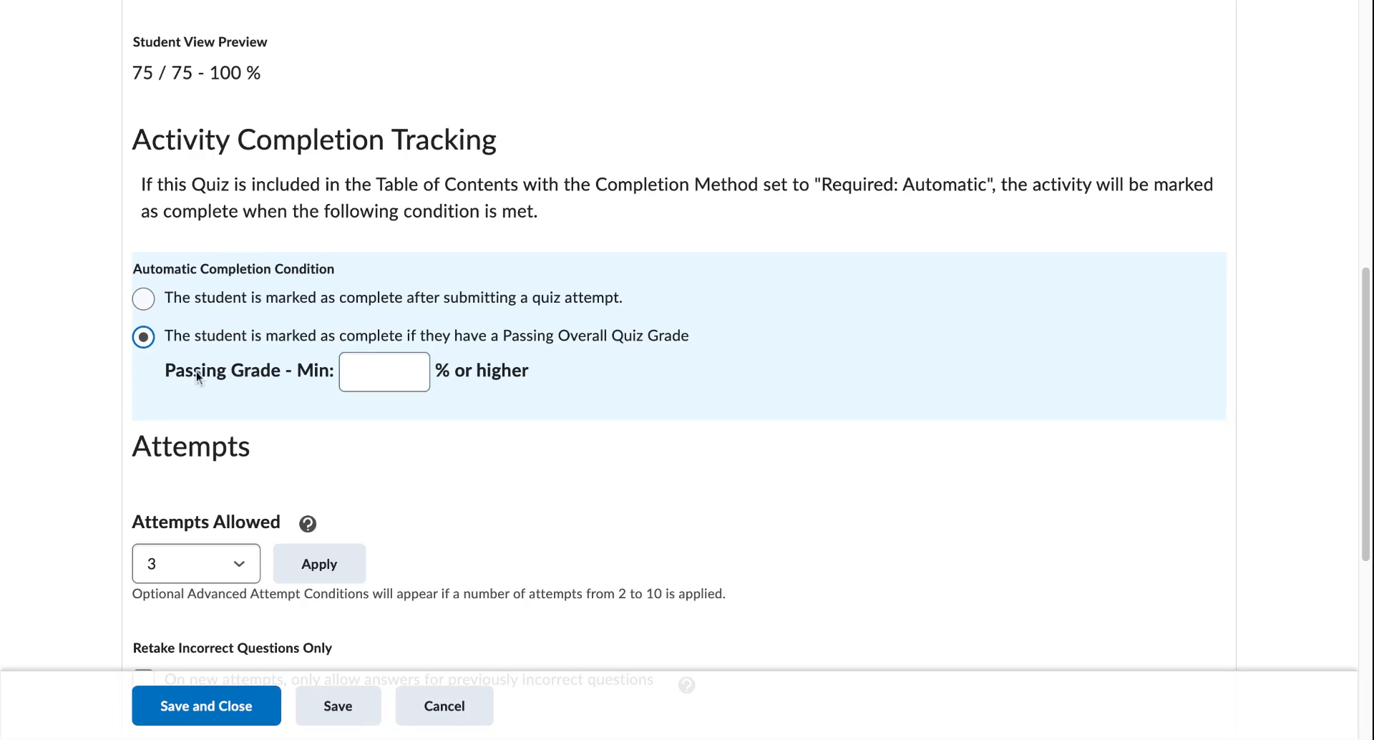
left_click(352, 374)
type("60")
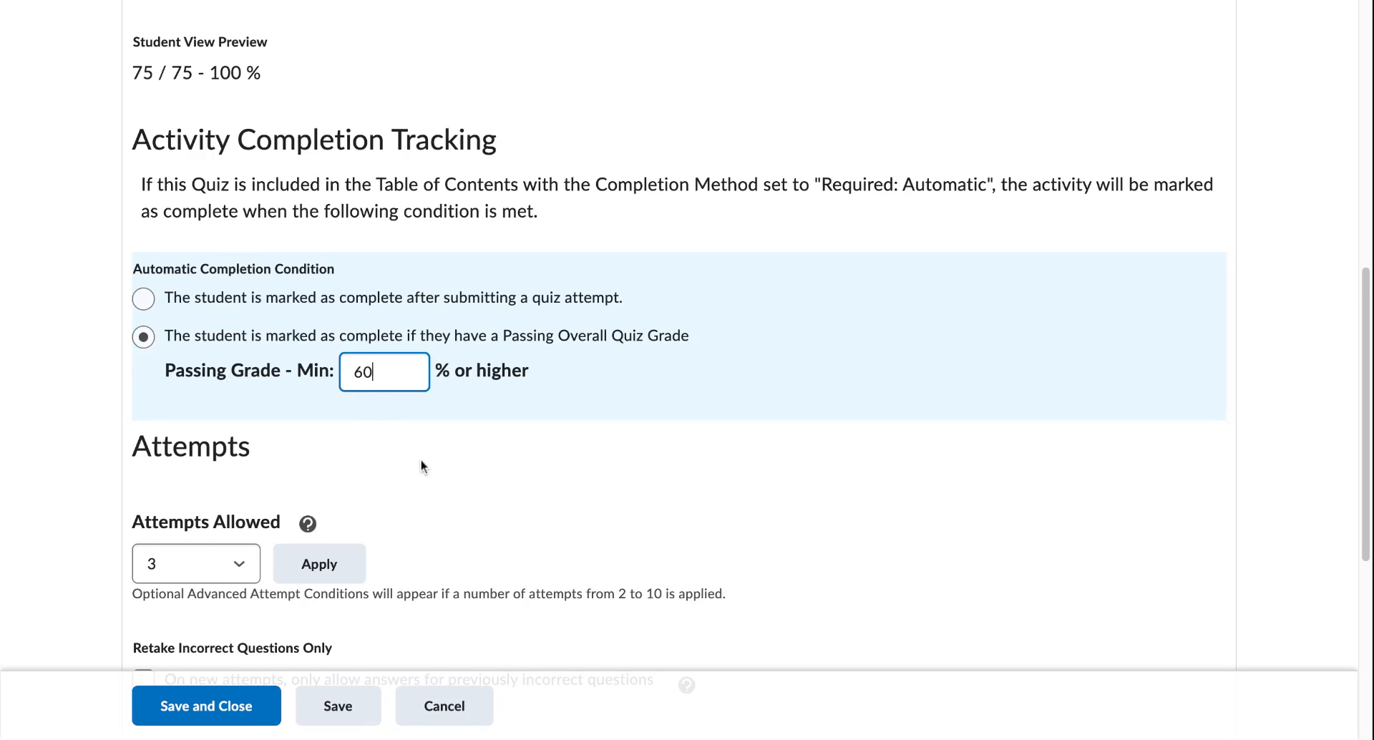
scroll(417, 469, "down", 1)
left_click(475, 404)
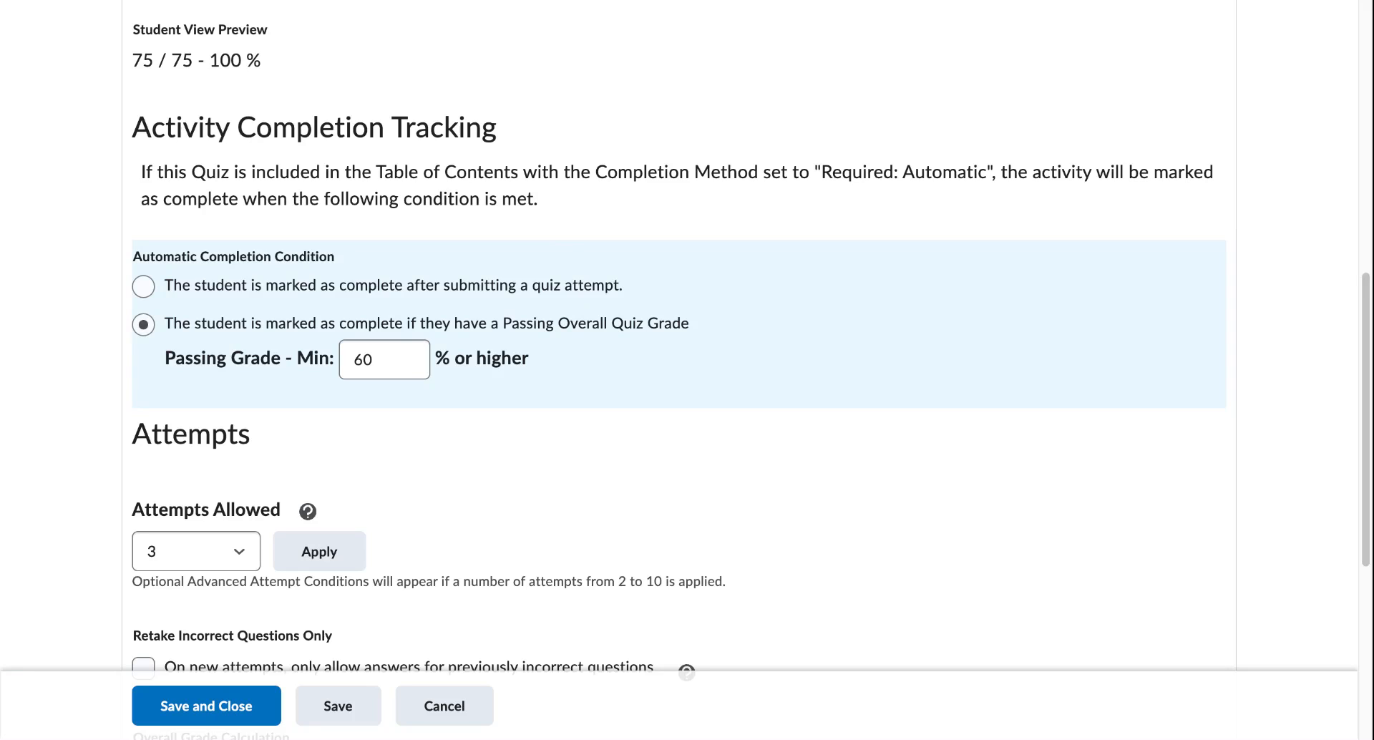
Step: Switch the automatic completion condition back to marking the student complete after submitting a quiz attempt
left_click(398, 349)
left_click(339, 377)
left_click(144, 290)
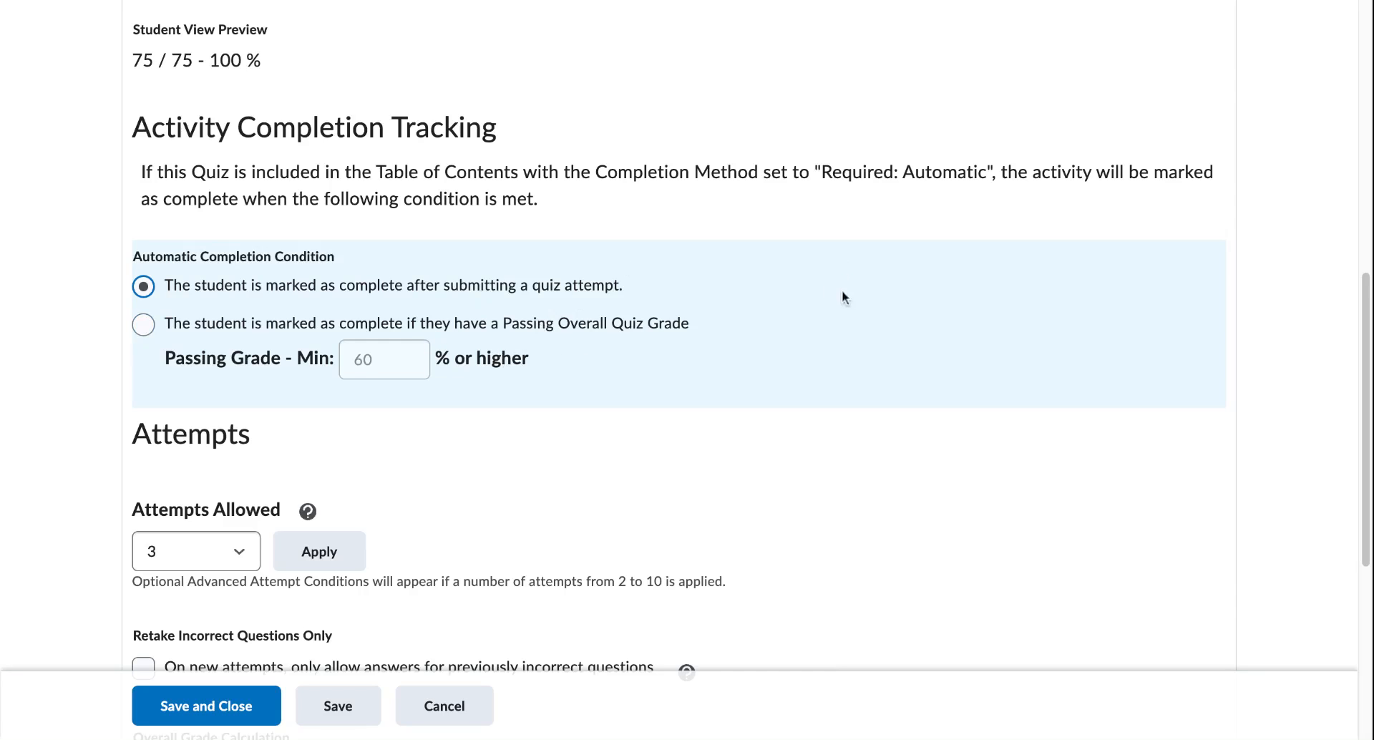
Step: Set the number of attempts allowed for the quiz to Unlimited
scroll(627, 308, "down", 3)
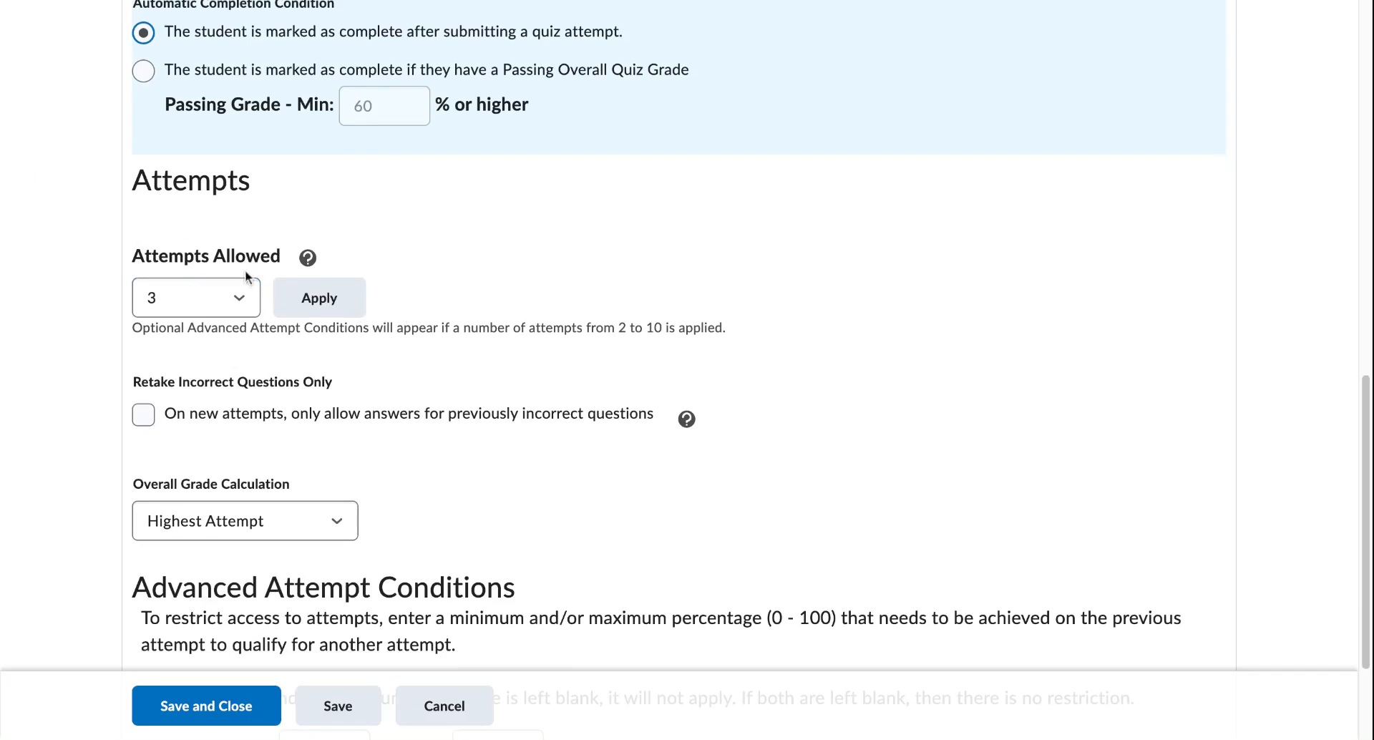
left_click(243, 297)
left_click(208, 272)
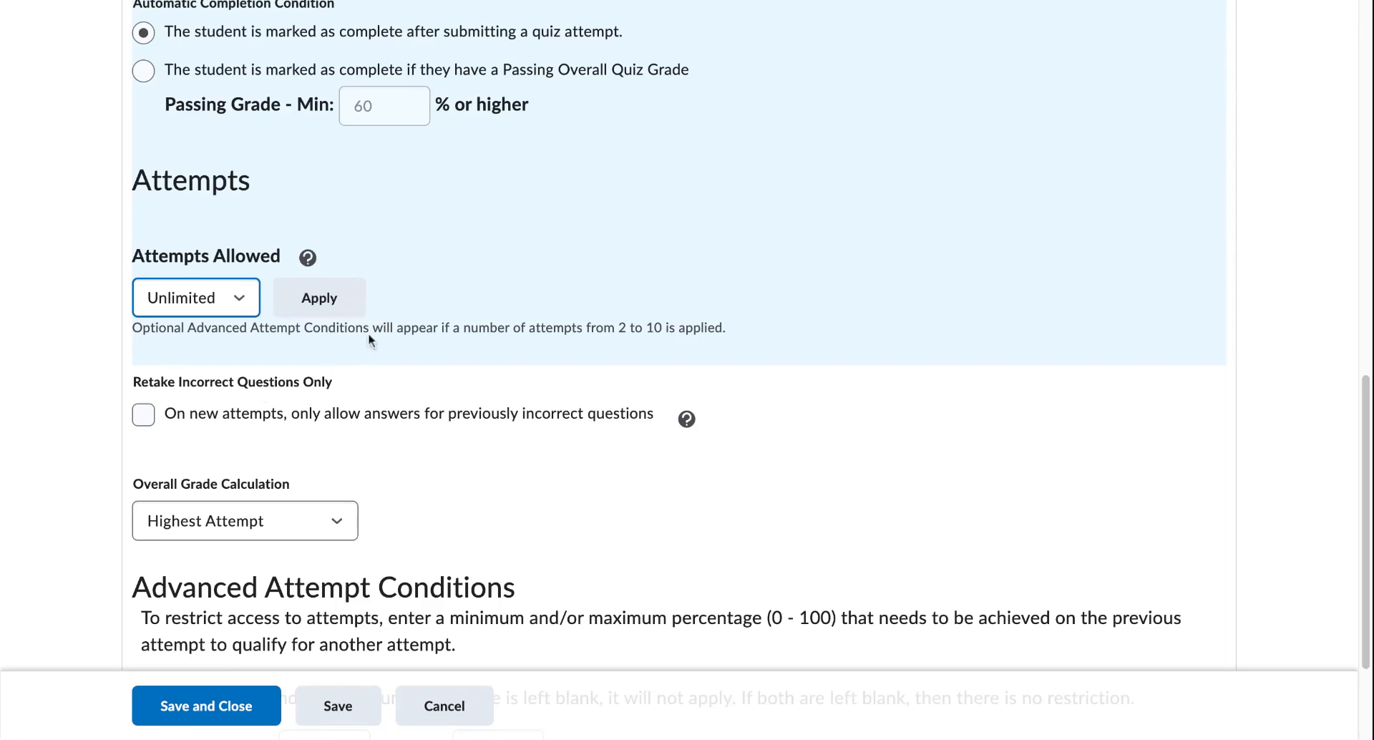
Step: Restrict new attempts to previously incorrect questions and set the overall grade calculation to First Attempt
scroll(535, 317, "down", 1)
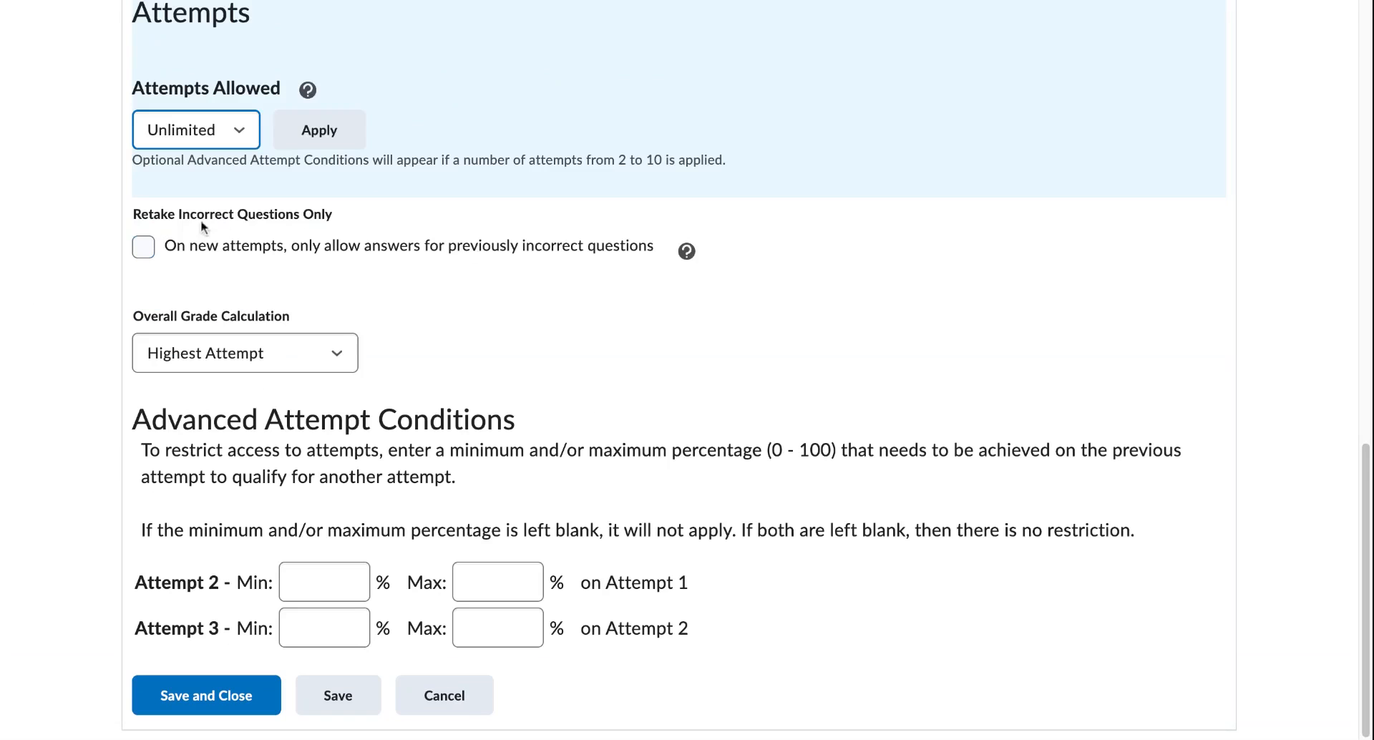
left_click(143, 254)
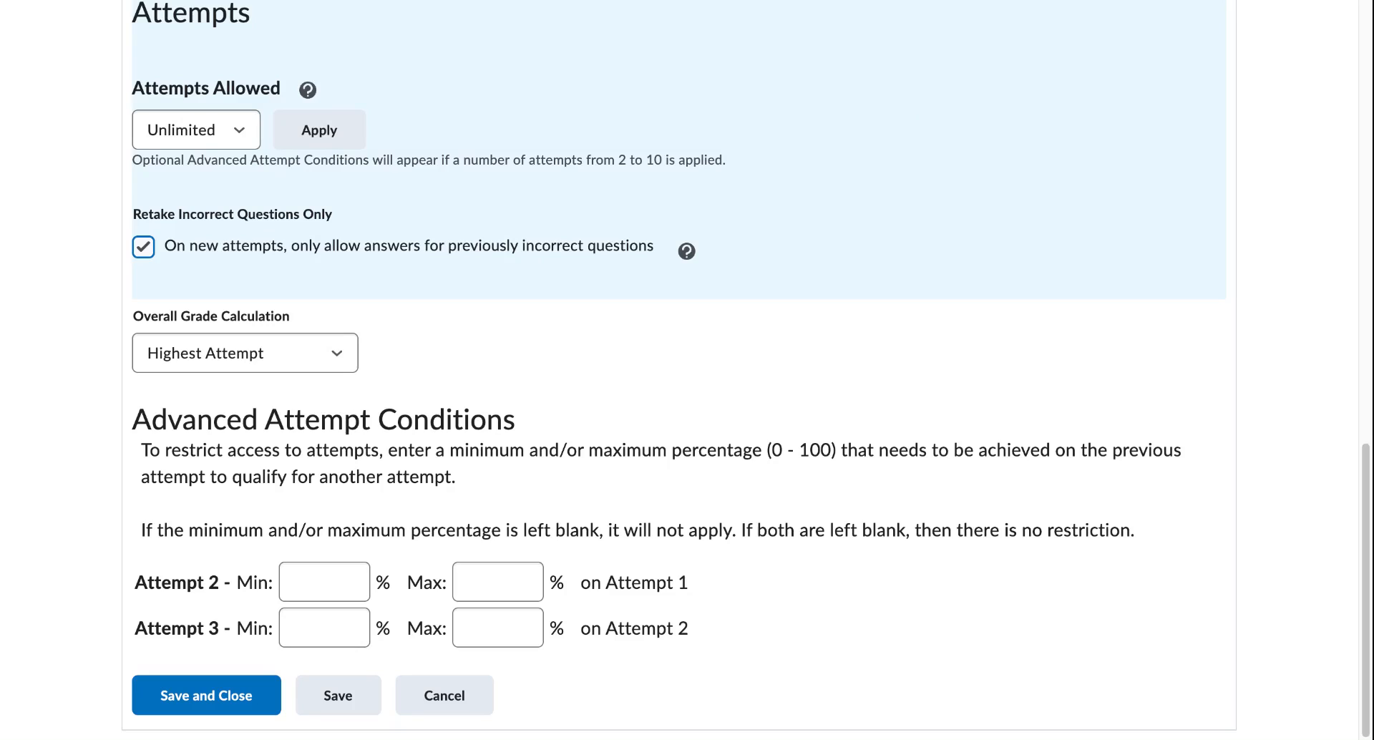
left_click(462, 339)
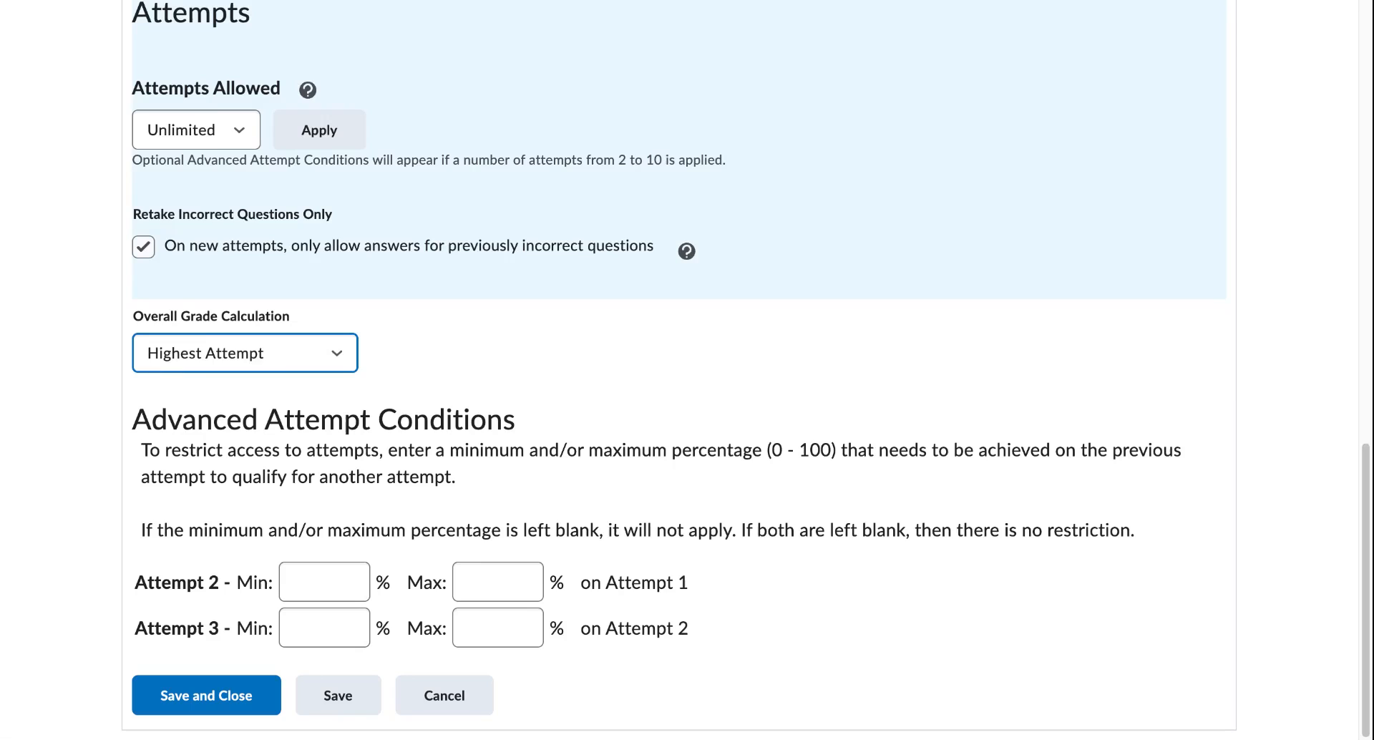
left_click(289, 440)
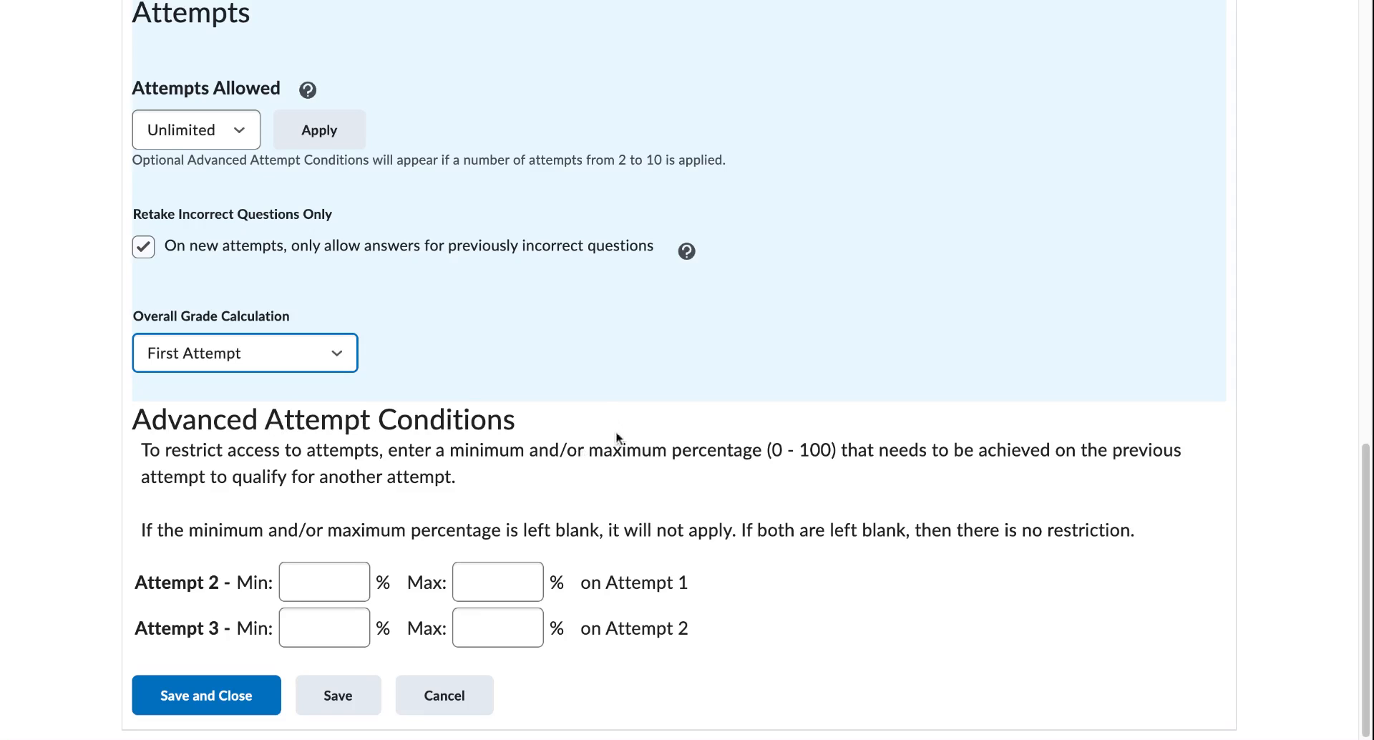
scroll(642, 457, "up", 1)
scroll(404, 493, "down", 1)
left_click(319, 576)
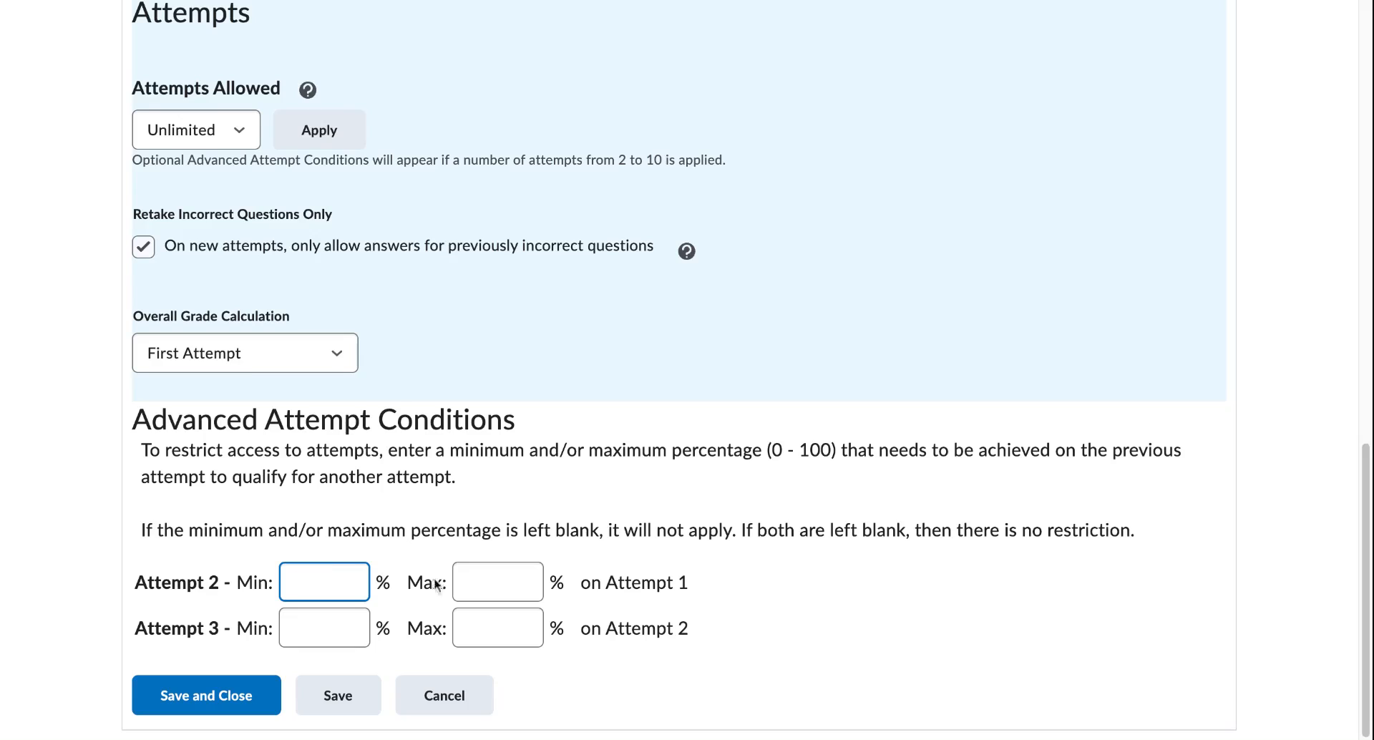
left_click(497, 580)
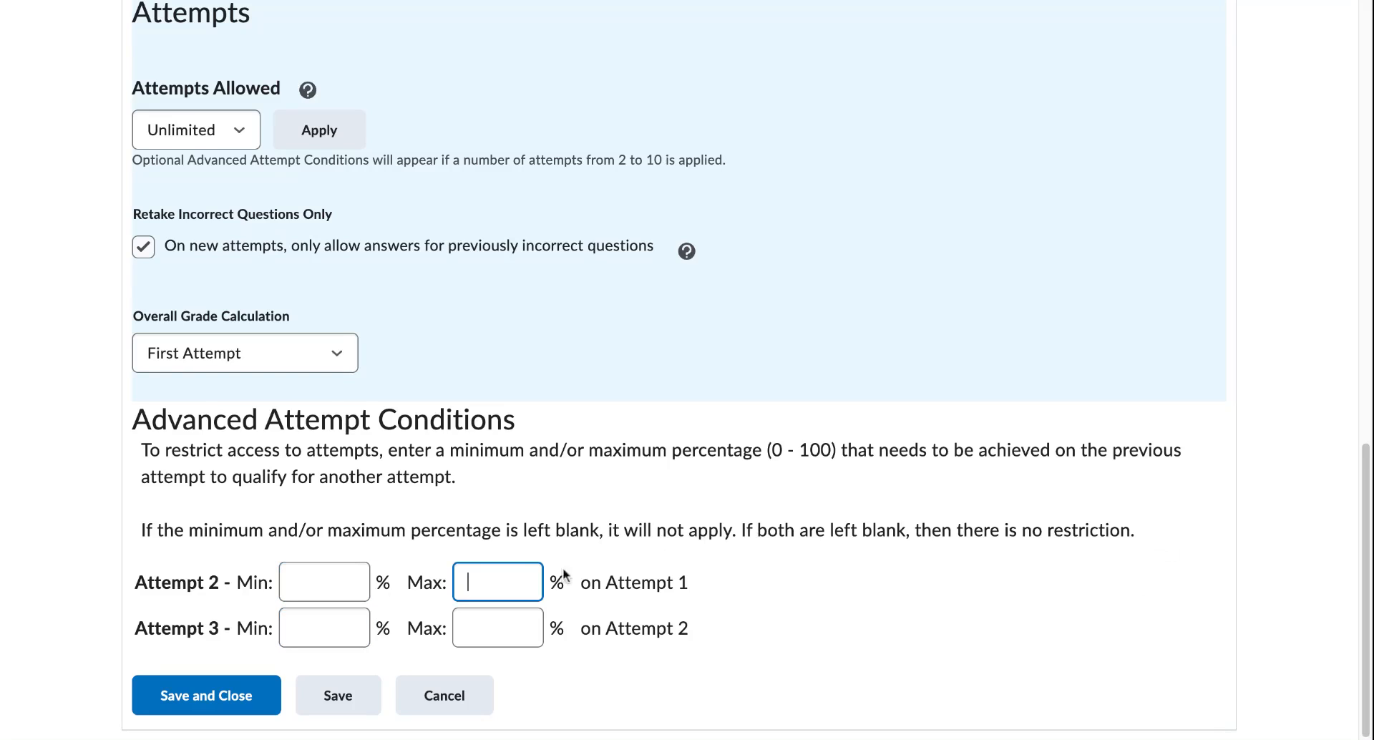
left_click(695, 585)
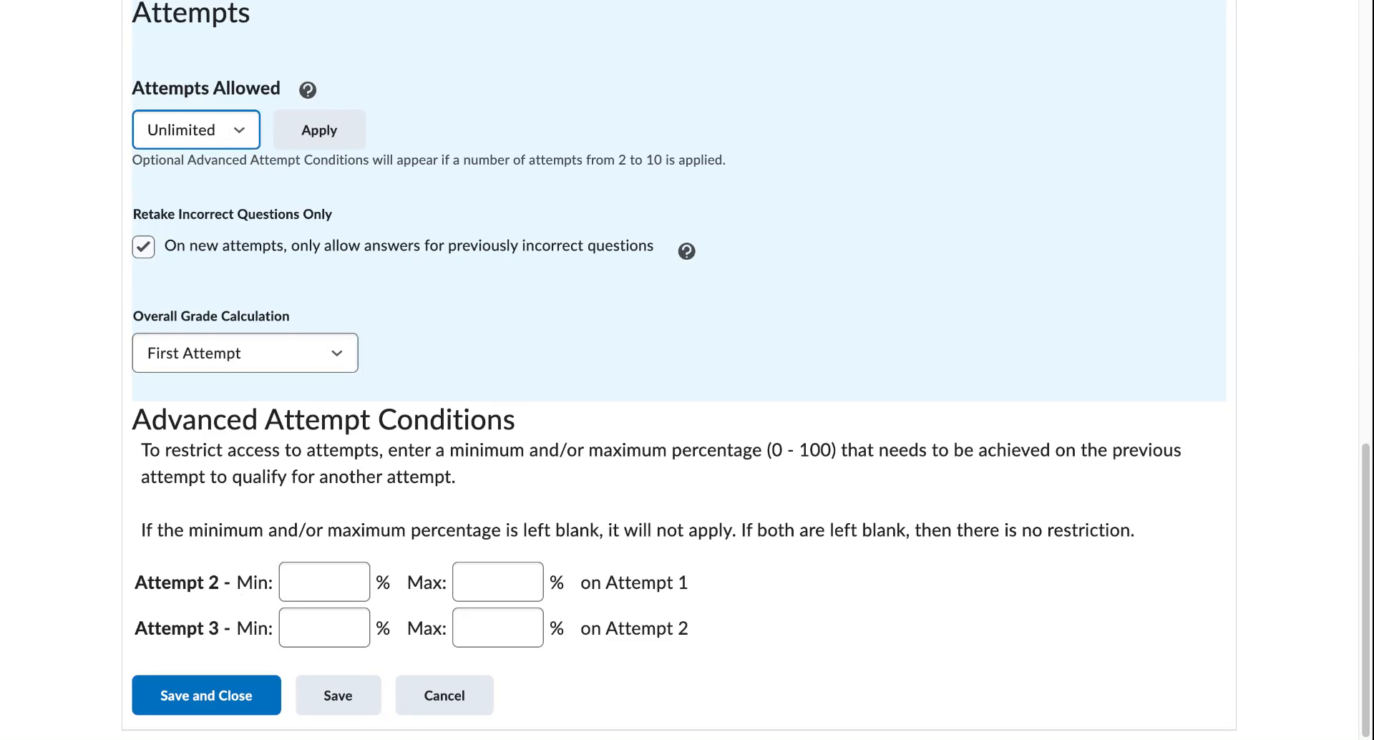
Step: Set the attempts allowed to 3 and apply the change
left_click(215, 208)
left_click(285, 141)
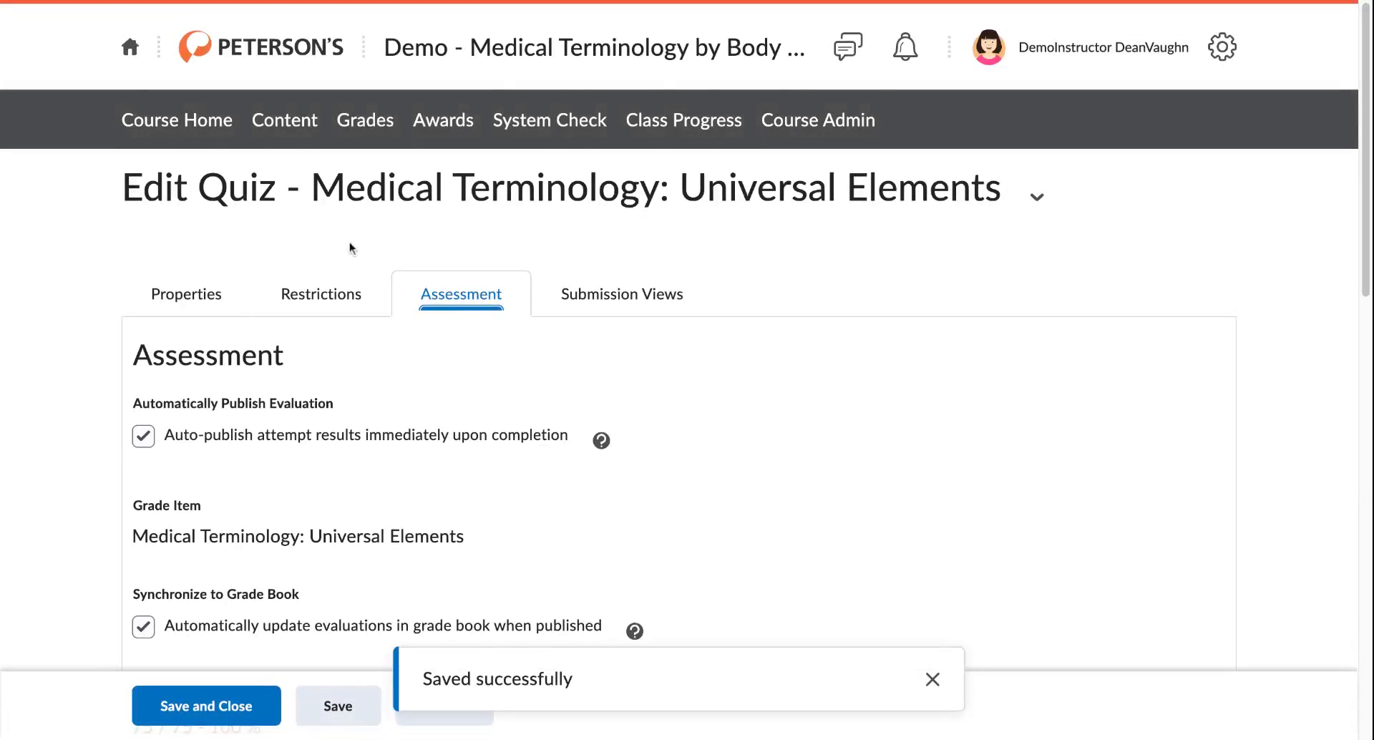
Step: In the advanced attempt conditions, require a minimum of 60% and a maximum of 70% on Attempt 1 for Attempt 2
scroll(412, 293, "down", 10)
scroll(413, 290, "down", 5)
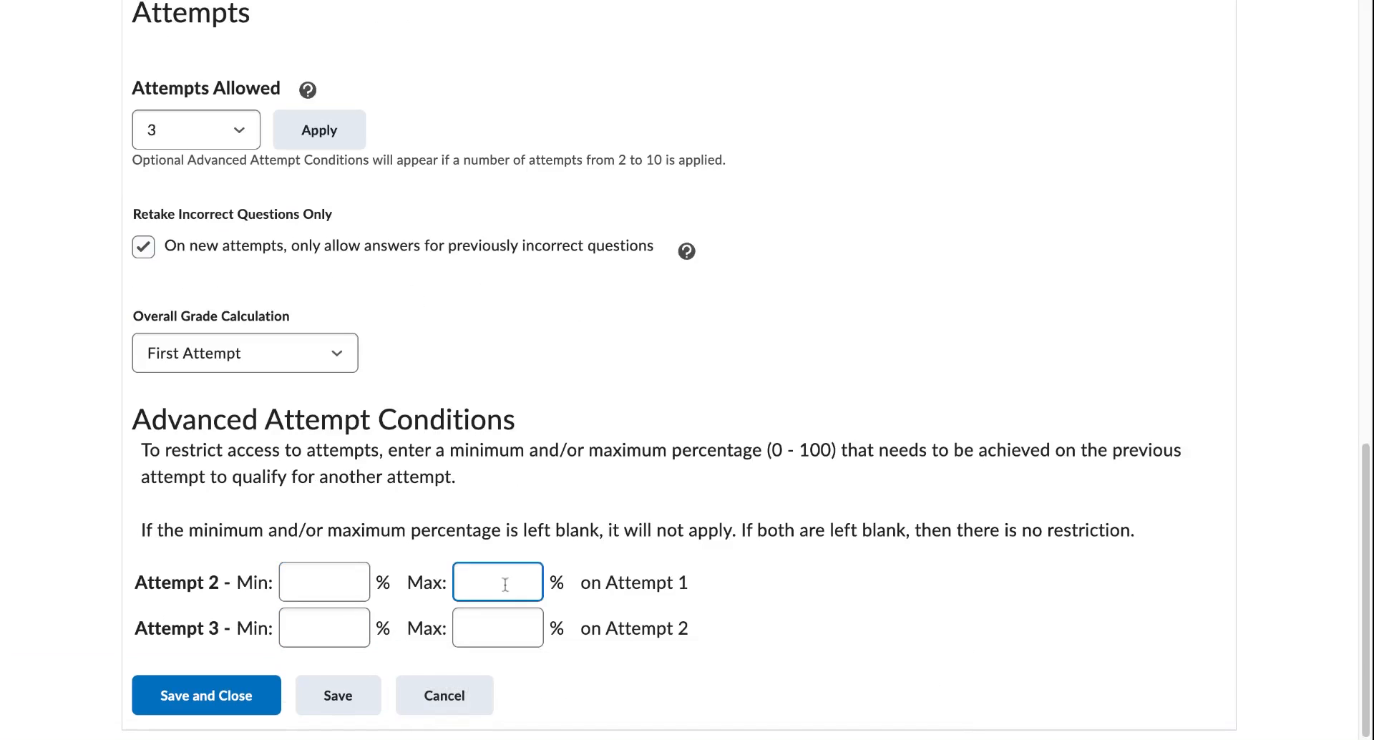
left_click(538, 580)
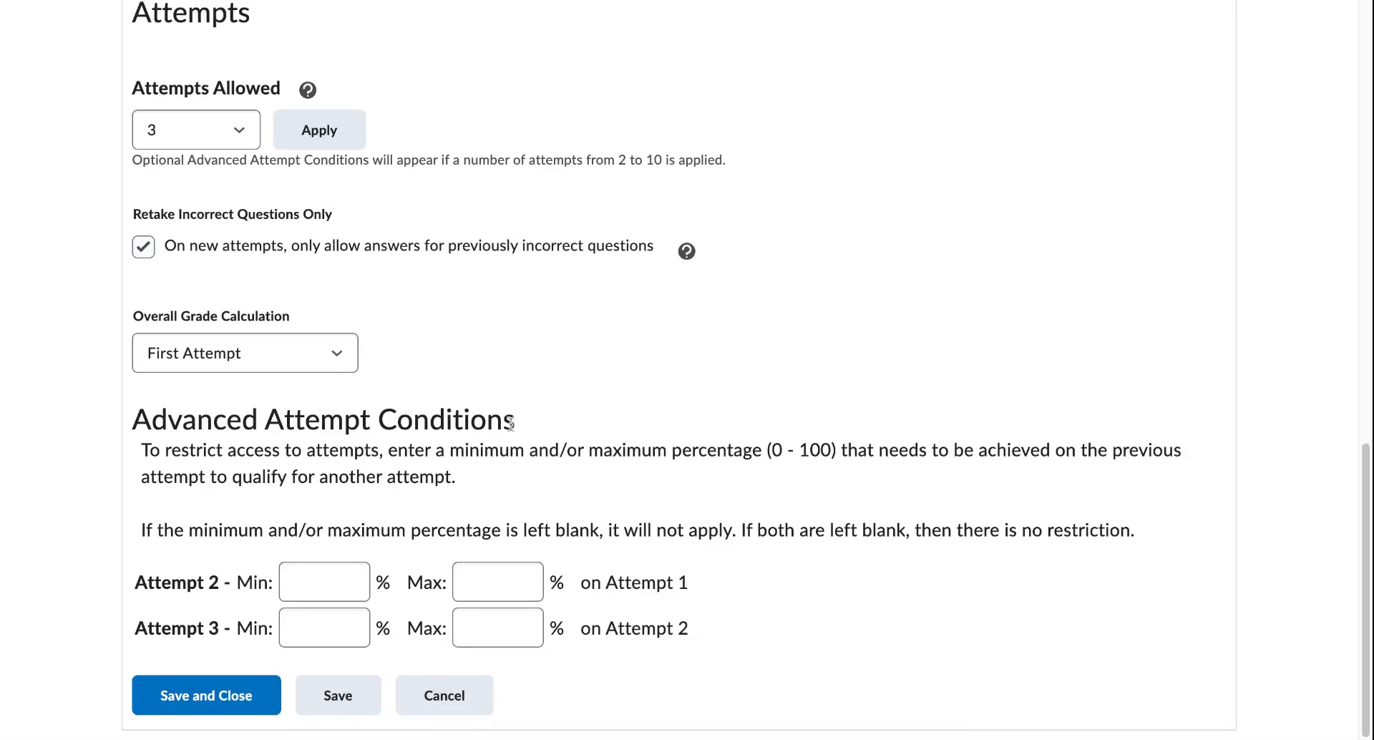
left_click(327, 610)
left_click(317, 584)
type("60")
left_click(455, 586)
type("70")
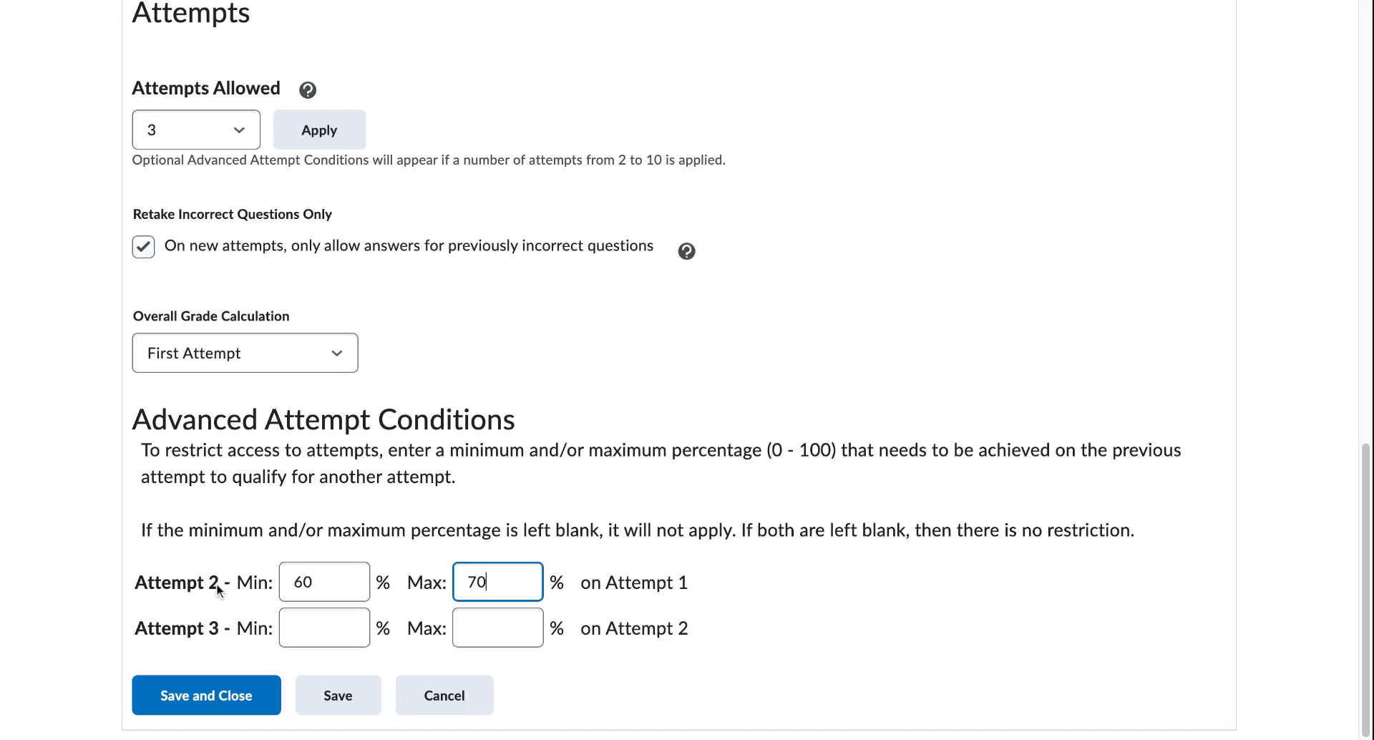
Step: In the advanced attempt conditions, require a minimum of 80% and a maximum of 90% on Attempt 2 for Attempt 3
left_click(323, 634)
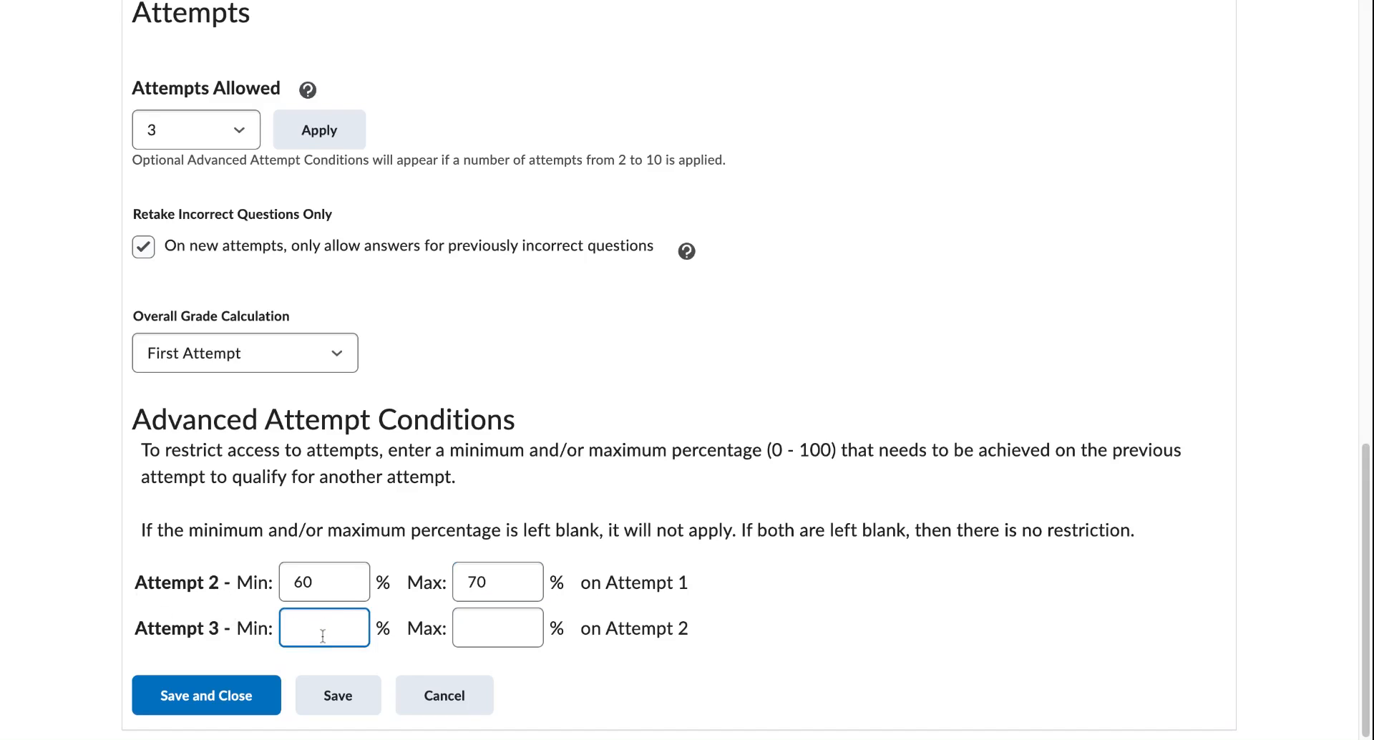
type("80")
left_click(512, 627)
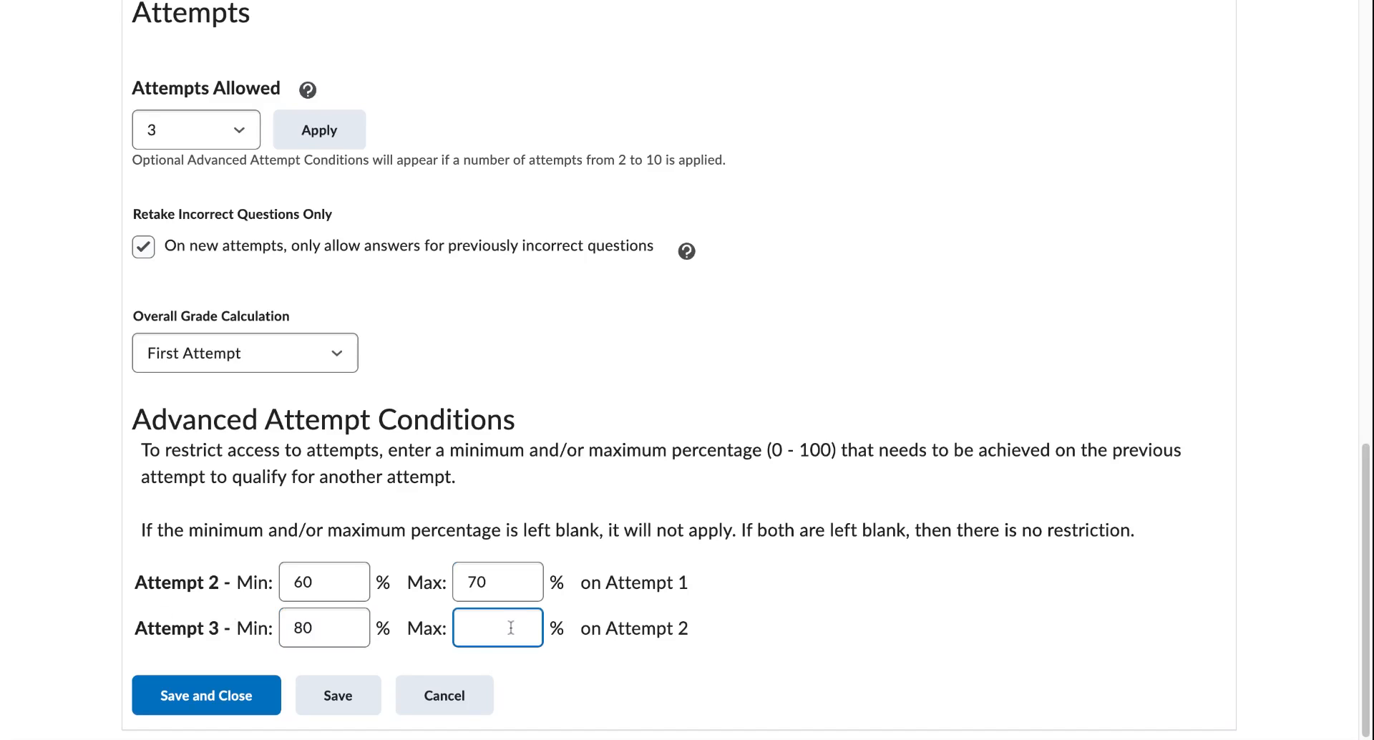
type("90")
scroll(187, 608, "up", 1)
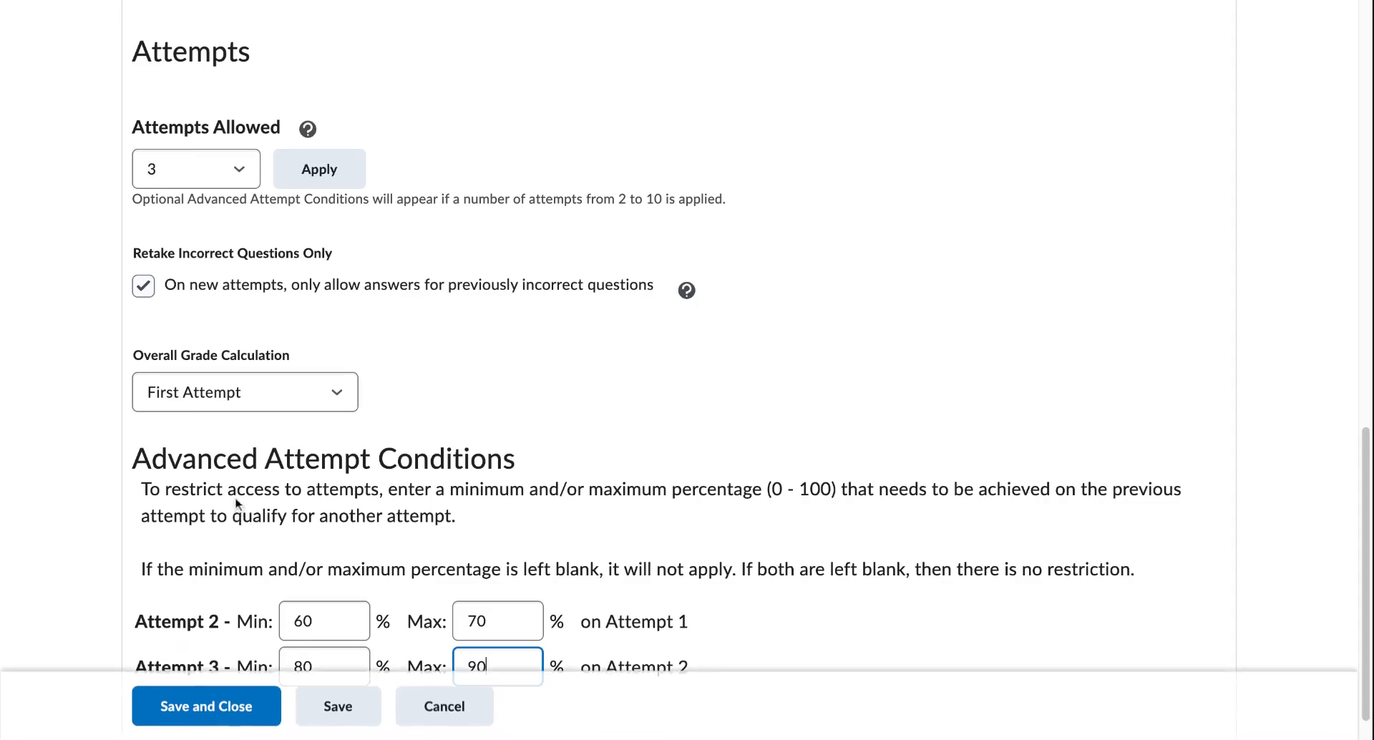
scroll(237, 501, "down", 1)
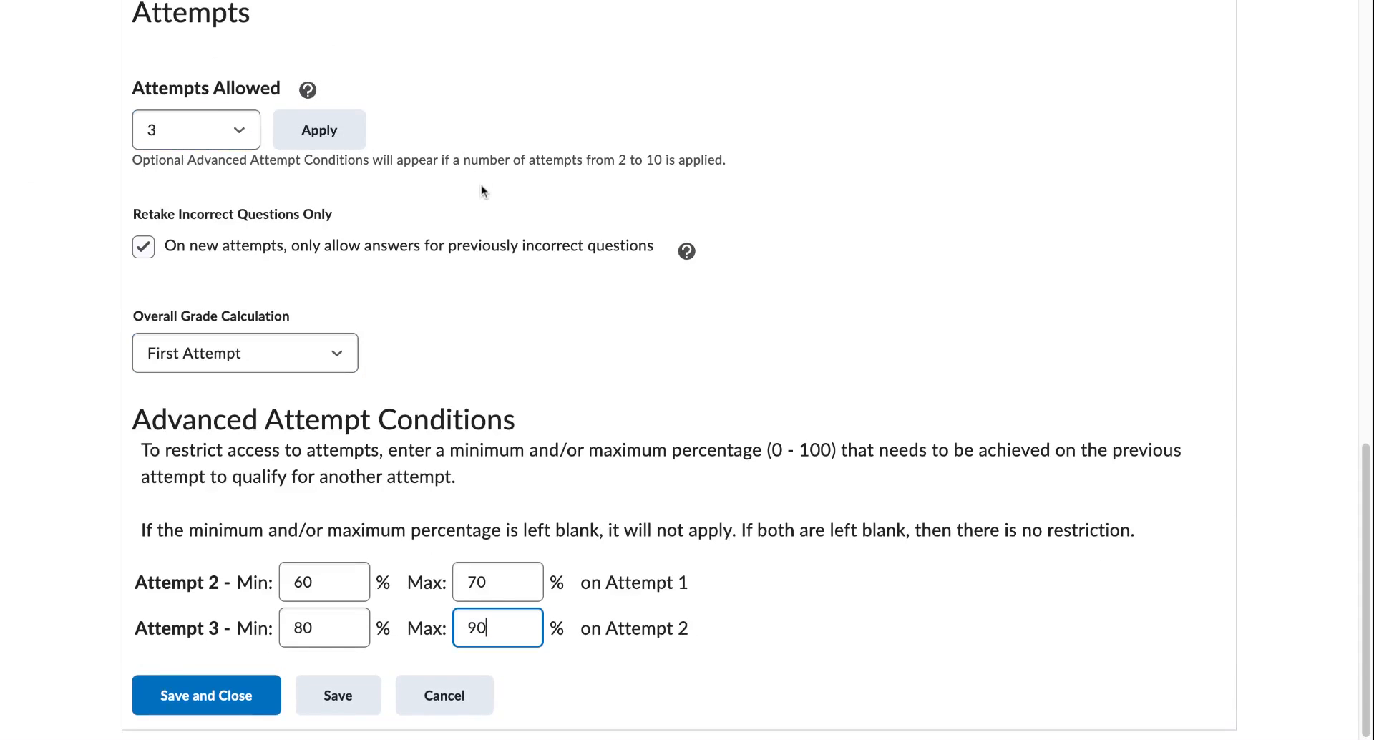
scroll(506, 363, "up", 1)
scroll(270, 321, "down", 1)
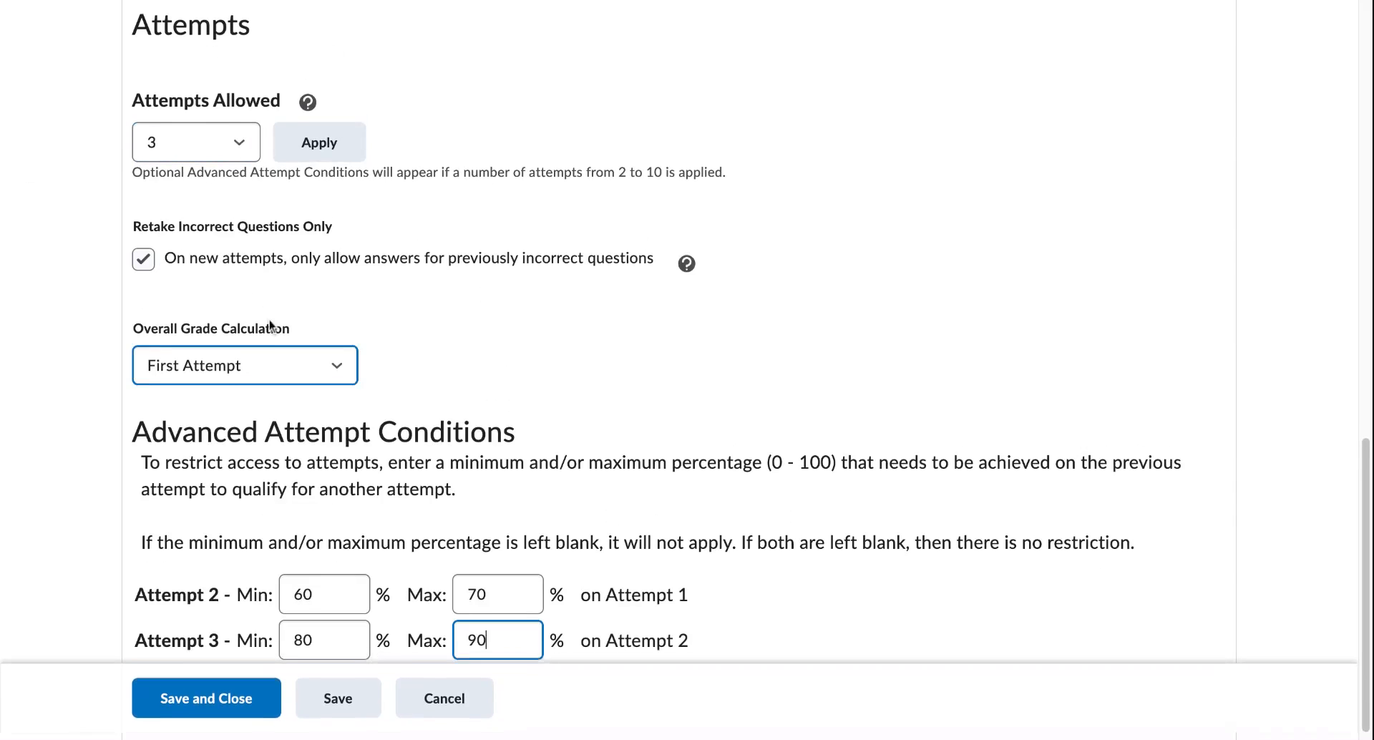
Step: Change the attempts allowed back to Unlimited, apply the change, and dismiss the save notification
left_click(241, 132)
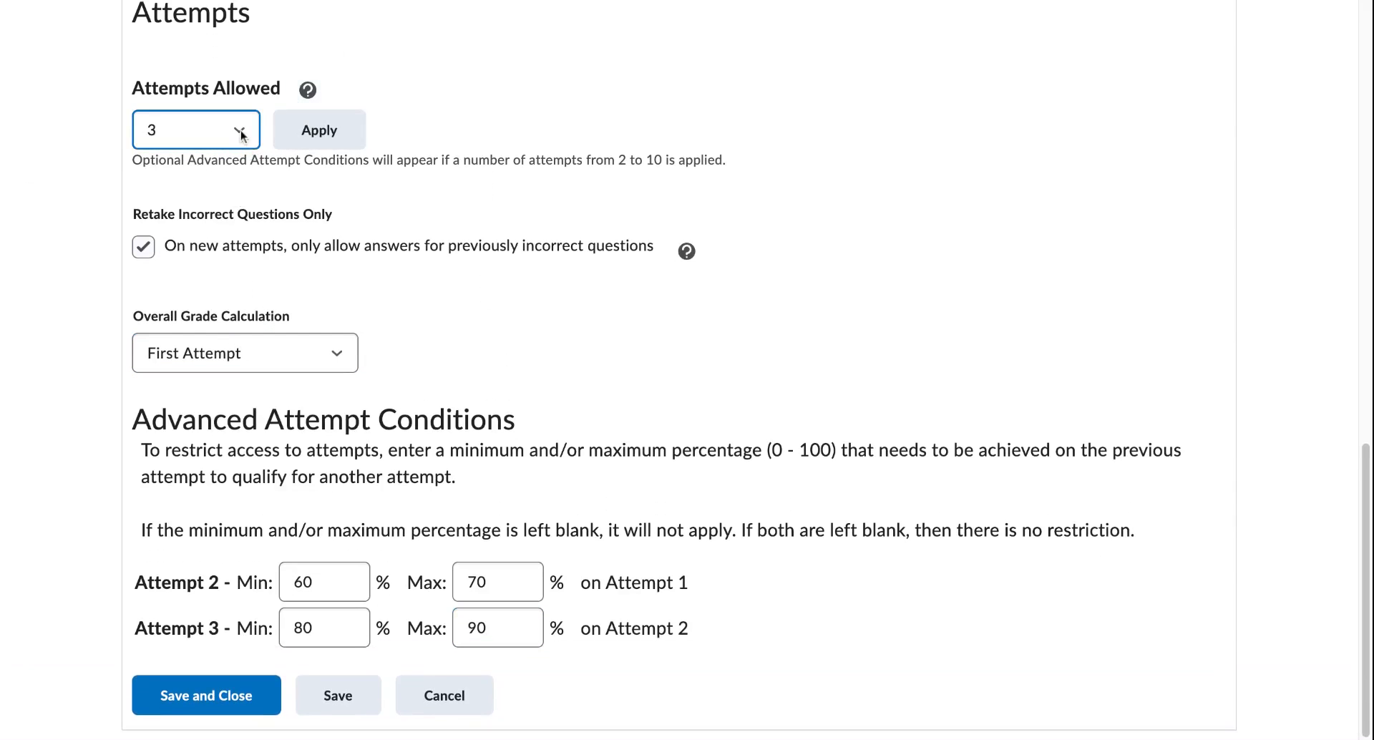
left_click(141, 89)
left_click(315, 138)
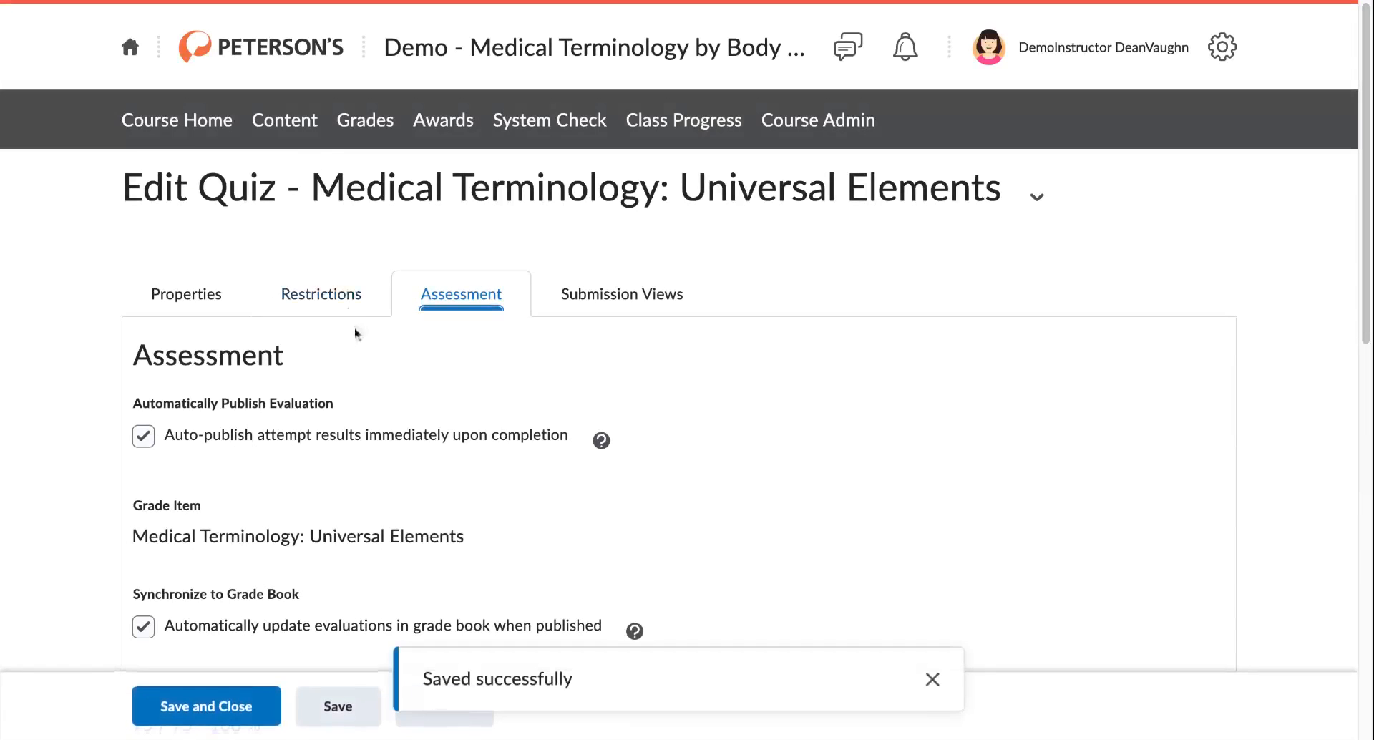
scroll(229, 431, "down", 12)
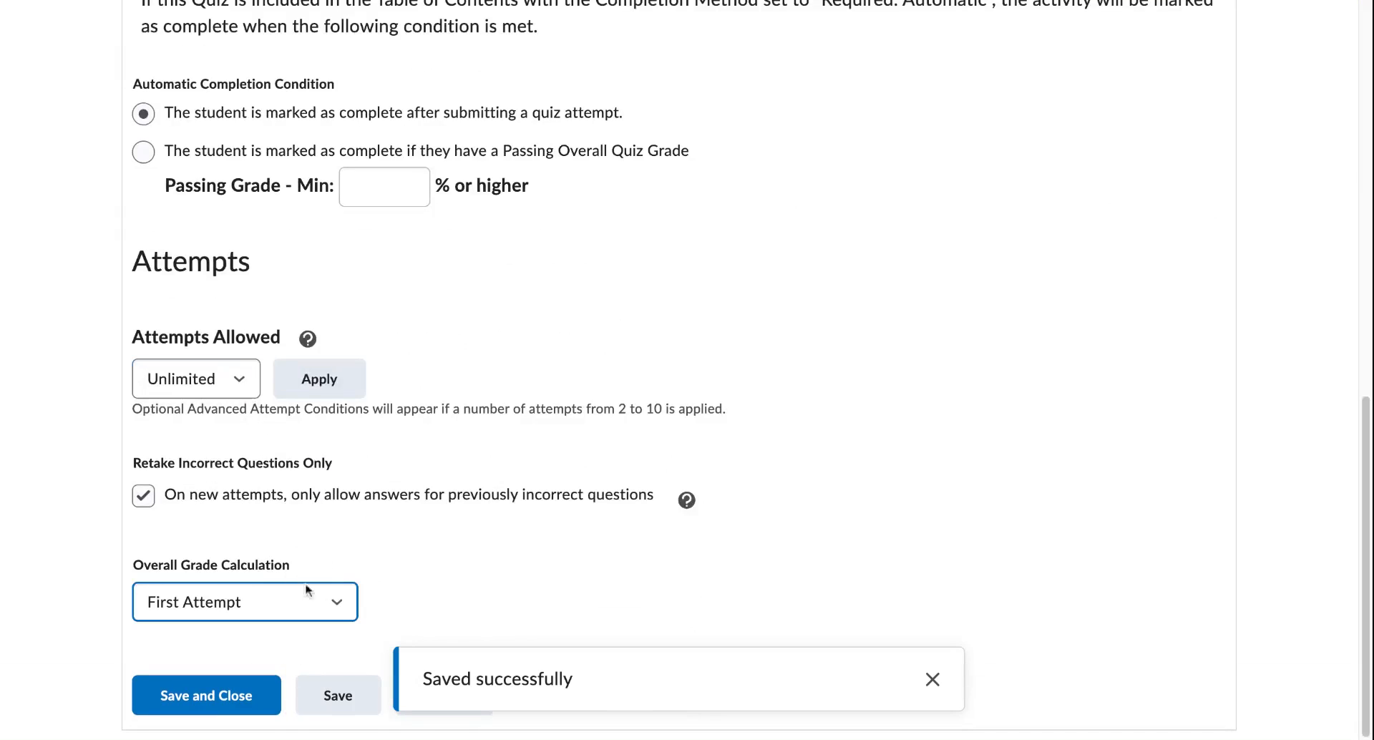
scroll(243, 599, "up", 1)
scroll(364, 590, "down", 1)
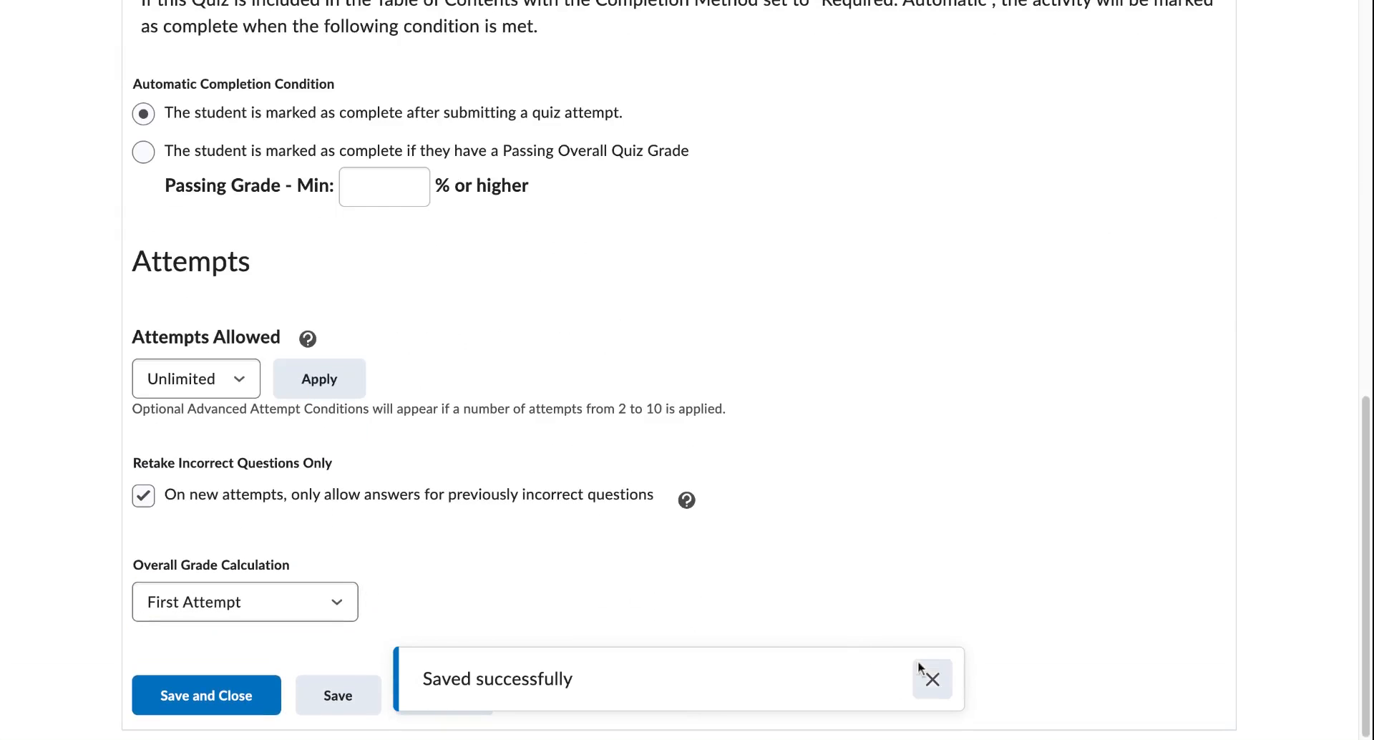
left_click(932, 679)
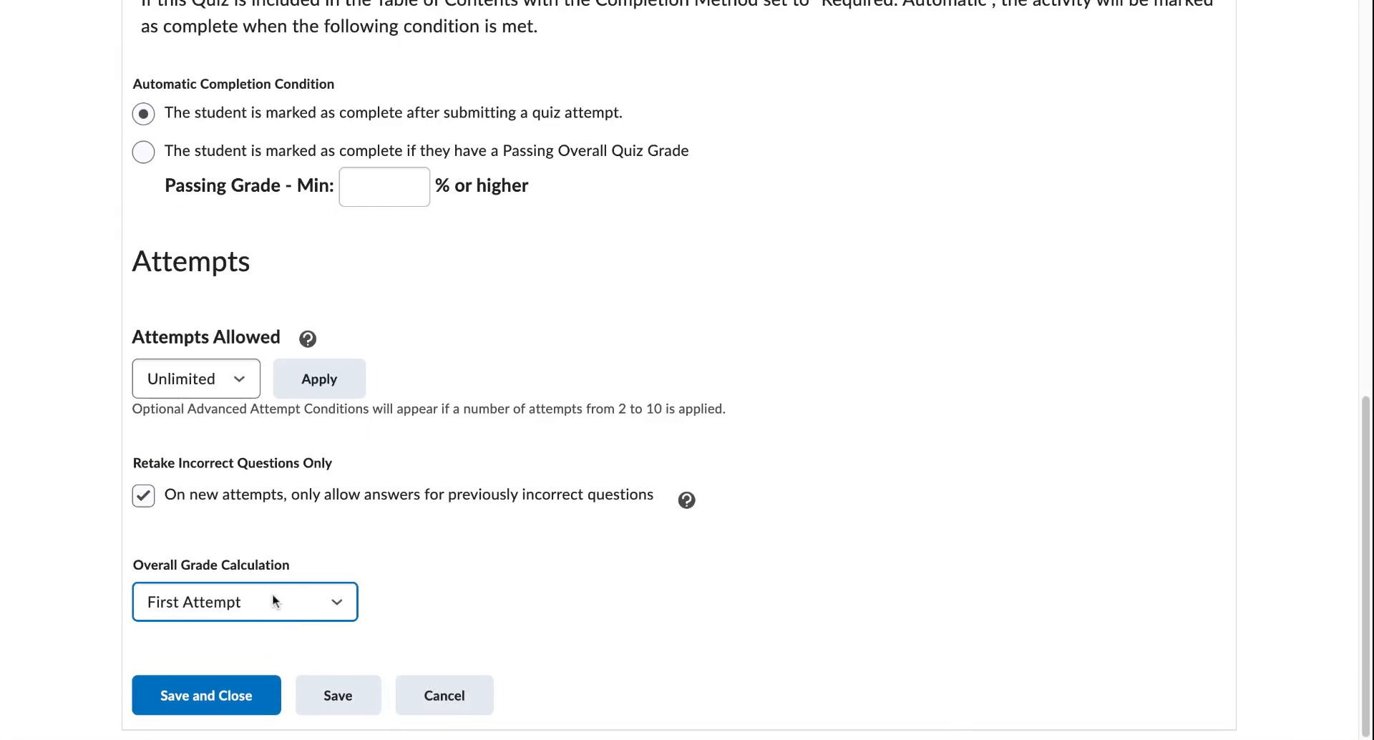
scroll(272, 594, "up", 7)
scroll(274, 596, "down", 7)
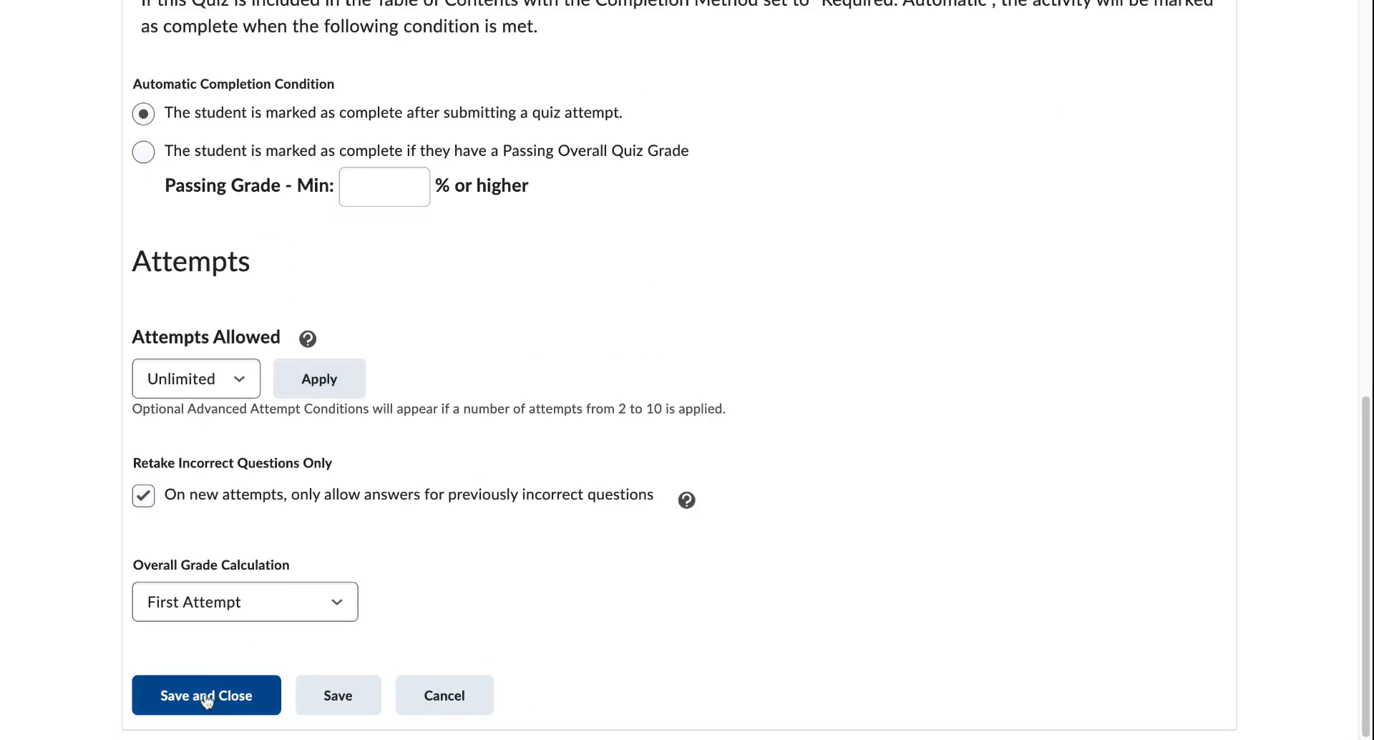